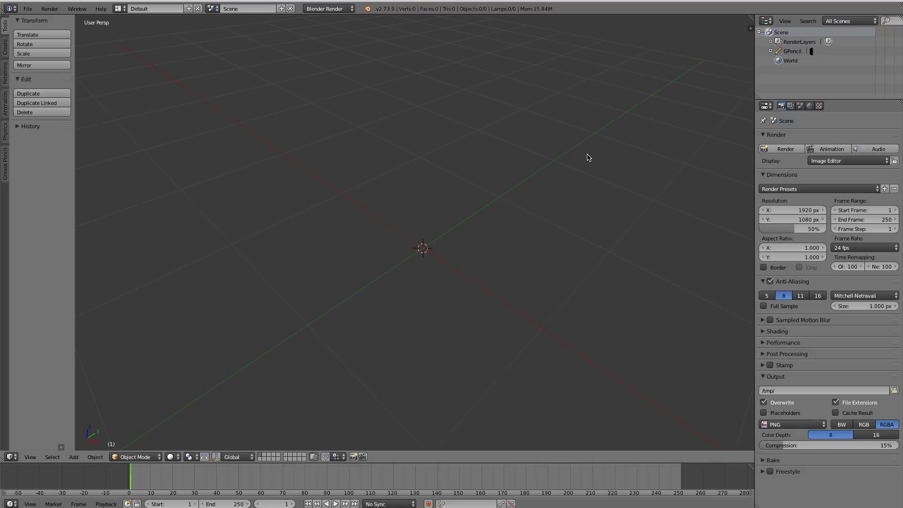
Step: Add a UV sphere and enter Edit Mode with all of its geometry deselected
{"action": "middle_click_drag", "start_coordinate": [565, 179], "coordinate": [561, 184], "text": "ctrl"}
{"action": "key", "text": "shift+a"}
{"action": "mouse_move", "coordinate": [482, 230]}
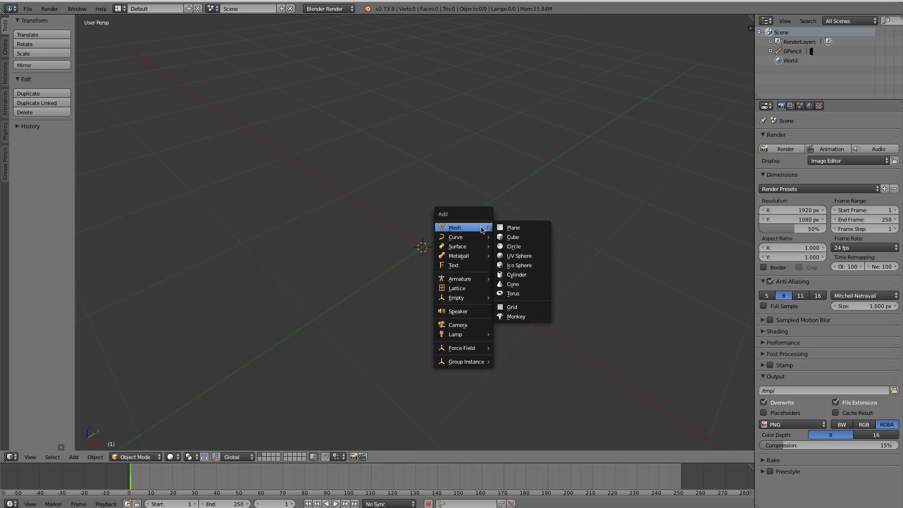
{"action": "left_click", "coordinate": [523, 259]}
{"action": "middle_click_drag", "start_coordinate": [442, 248], "coordinate": [464, 134]}
{"action": "key", "text": "Tab"}
{"action": "middle_click_drag", "start_coordinate": [502, 182], "coordinate": [448, 165]}
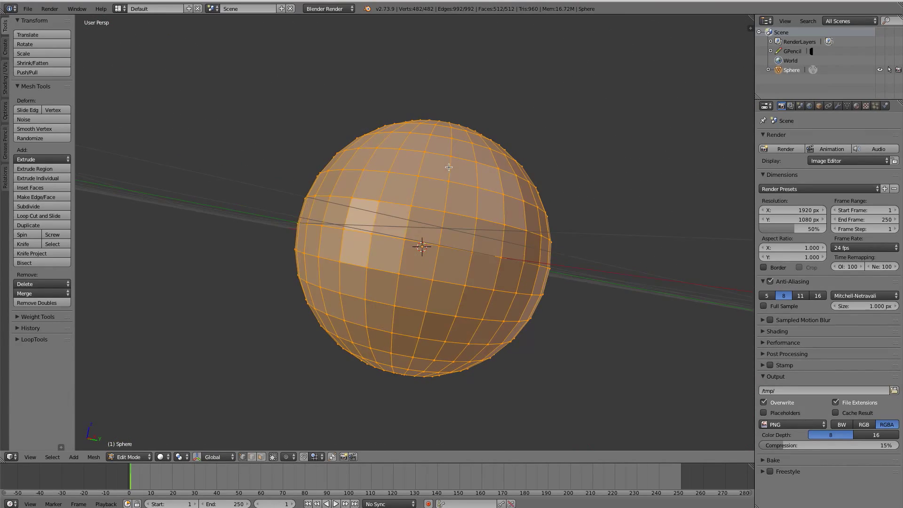
{"action": "middle_click_drag", "start_coordinate": [435, 265], "coordinate": [451, 271]}
{"action": "key", "text": "a"}
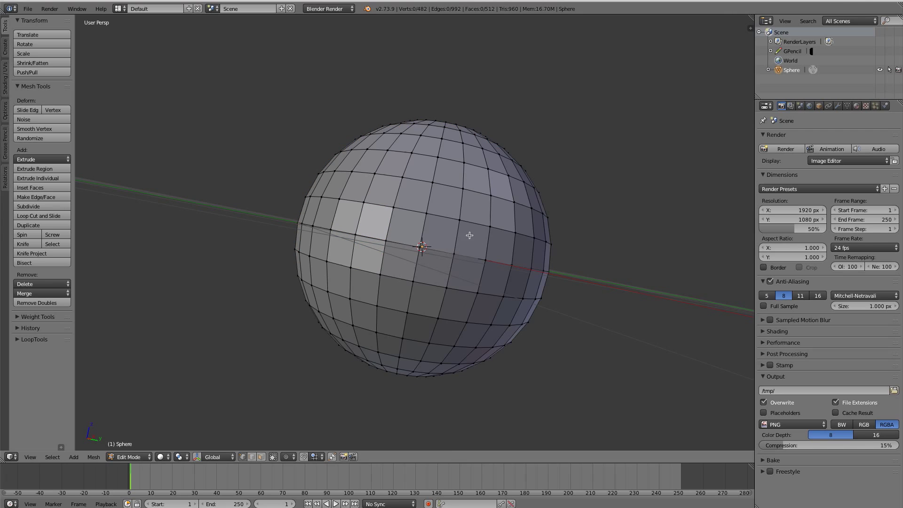
Step: Box-select three separate faces on the front of the UV sphere and return to Object Mode
{"action": "key", "text": "b"}
{"action": "left_click_drag", "start_coordinate": [446, 210], "coordinate": [501, 261]}
{"action": "key", "text": "b"}
{"action": "left_click_drag", "start_coordinate": [359, 172], "coordinate": [418, 220]}
{"action": "key", "text": "b"}
{"action": "left_click_drag", "start_coordinate": [348, 257], "coordinate": [391, 311]}
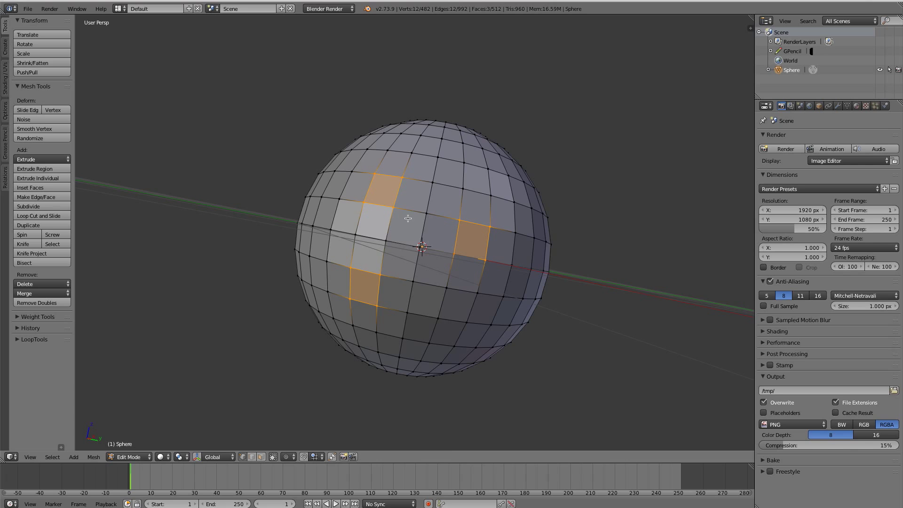
{"action": "key", "text": "Tab"}
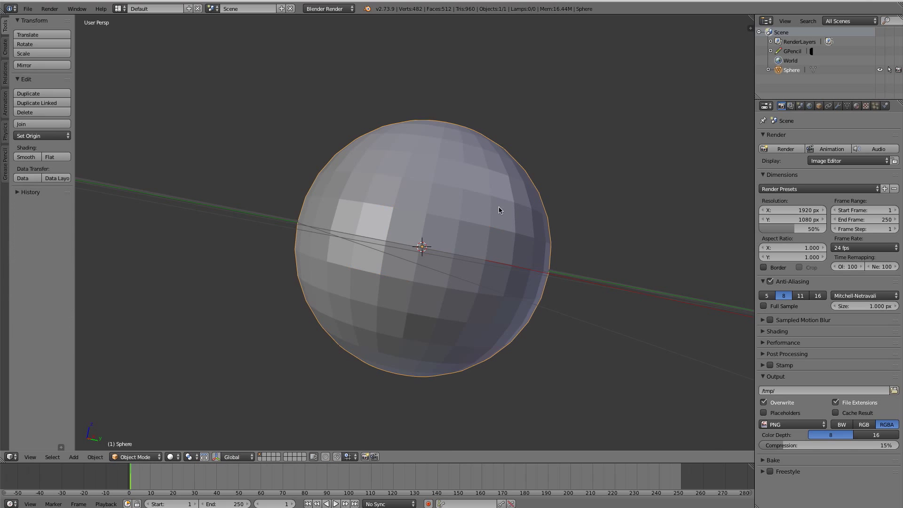
Step: Delete the UV sphere from the scene
{"action": "middle_click_drag", "start_coordinate": [500, 209], "coordinate": [425, 161]}
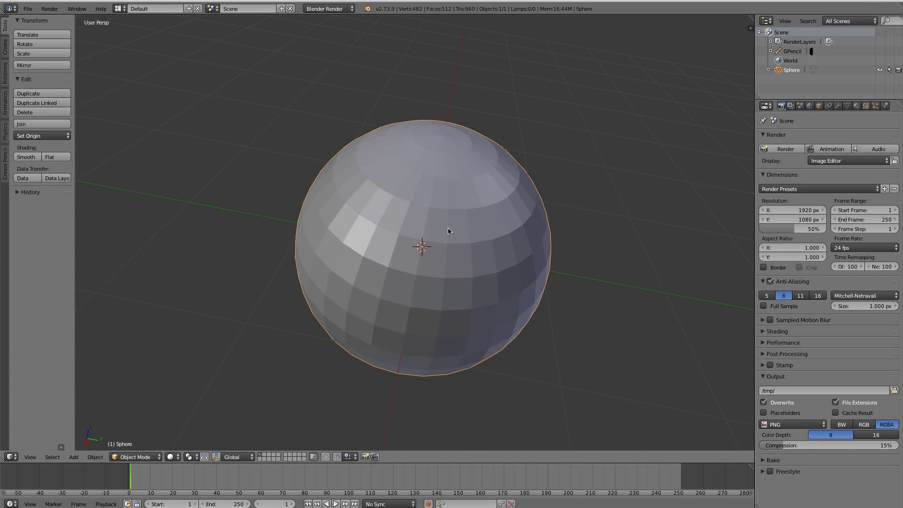
{"action": "key", "text": "x"}
{"action": "left_click", "coordinate": [432, 171]}
Step: Add a cube and give it a Subdivision Surface modifier
{"action": "key", "text": "shift+a"}
{"action": "mouse_move", "coordinate": [414, 237]}
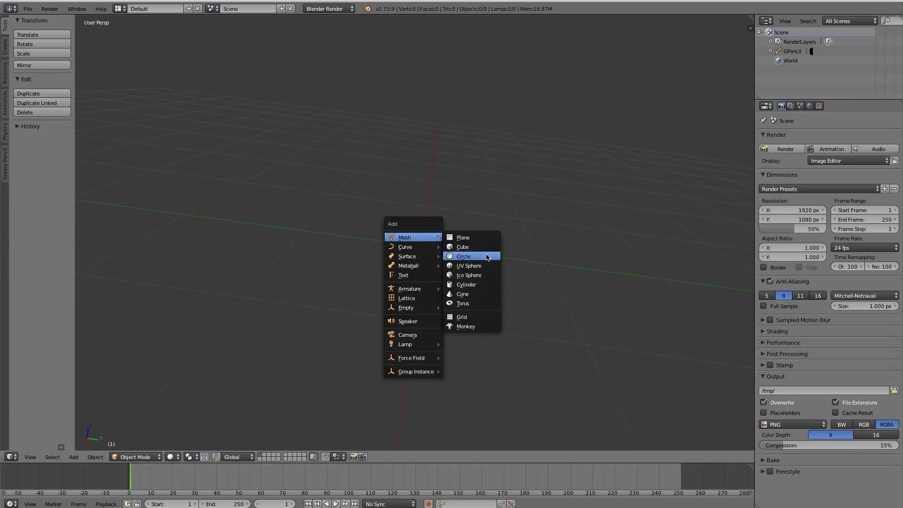
{"action": "left_click", "coordinate": [477, 247]}
{"action": "left_click", "coordinate": [838, 105]}
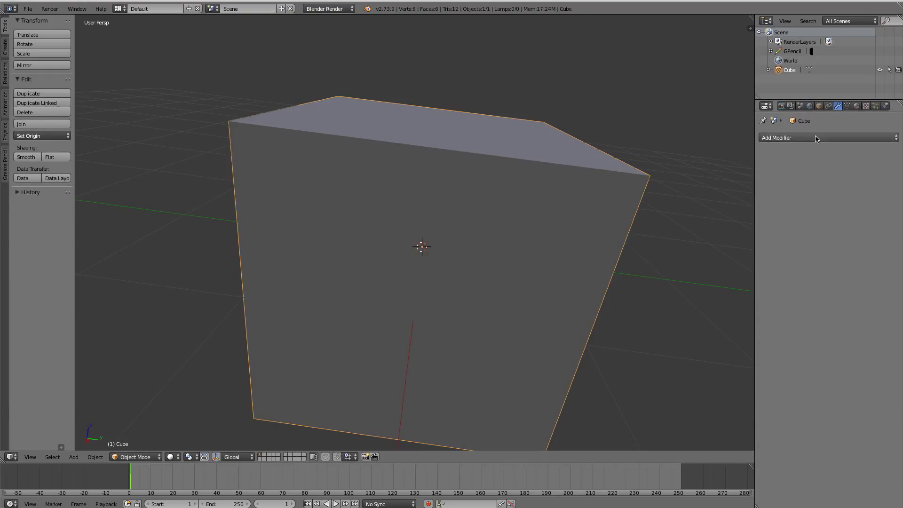
{"action": "left_click", "coordinate": [816, 138]}
{"action": "left_click", "coordinate": [724, 294]}
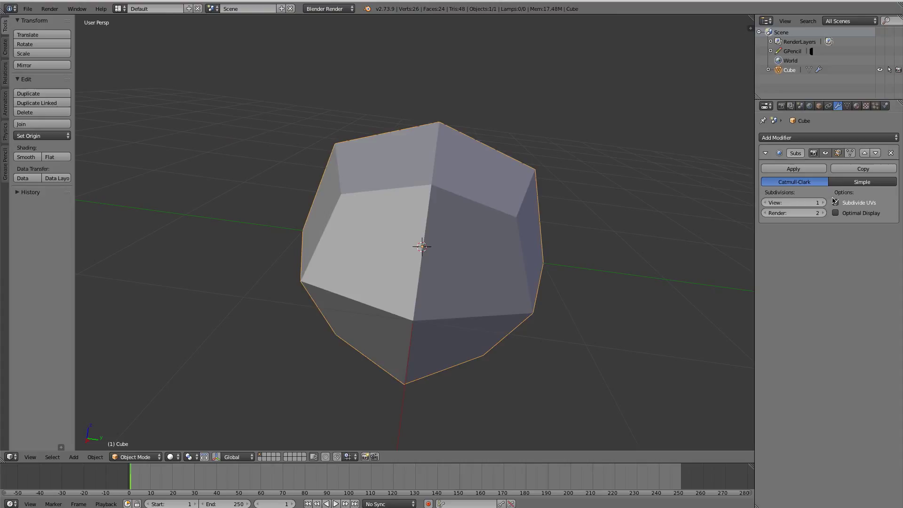
Step: Raise the modifier's view subdivisions to 5 and bring them back to 4
{"action": "left_click", "coordinate": [822, 203]}
{"action": "left_click", "coordinate": [822, 202]}
{"action": "left_click", "coordinate": [822, 203]}
{"action": "left_click", "coordinate": [822, 202]}
{"action": "middle_click_drag", "start_coordinate": [578, 264], "coordinate": [564, 245]}
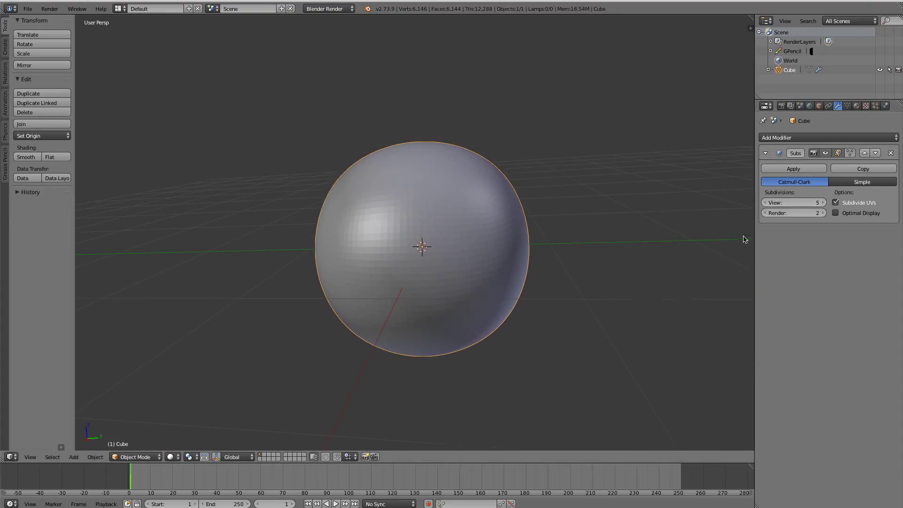
{"action": "key", "text": "ctrl+4"}
Step: Sketch small Grease Pencil marks over the front of the rounded cube and erase them
{"action": "left_click_drag", "start_coordinate": [404, 208], "coordinate": [435, 206]}
{"action": "left_click_drag", "start_coordinate": [460, 257], "coordinate": [470, 258]}
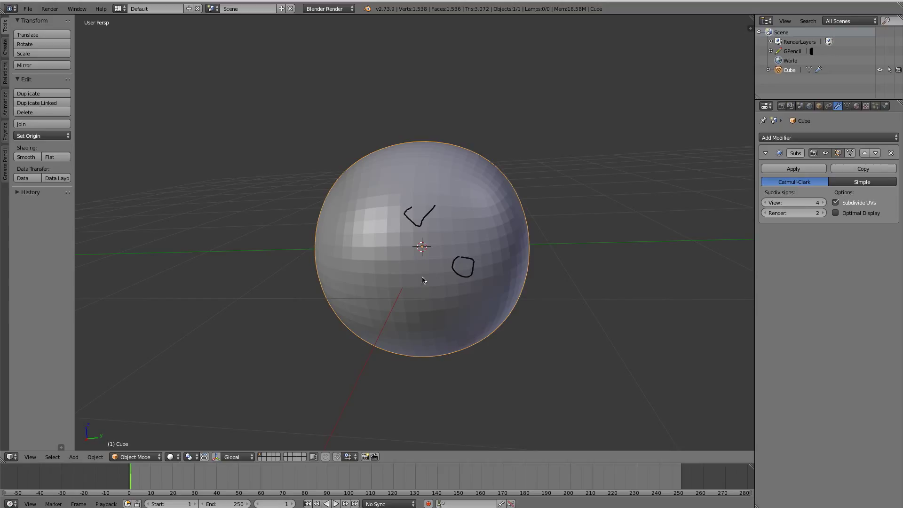
{"action": "mouse_move", "coordinate": [393, 272]}
{"action": "left_mouse_down"}
{"action": "mouse_move", "coordinate": [418, 284]}
{"action": "mouse_move", "coordinate": [404, 262]}
{"action": "left_mouse_up"}
{"action": "mouse_move", "coordinate": [445, 272]}
{"action": "right_mouse_down"}
{"action": "mouse_move", "coordinate": [459, 272]}
{"action": "mouse_move", "coordinate": [390, 213]}
{"action": "mouse_move", "coordinate": [419, 227]}
{"action": "mouse_move", "coordinate": [399, 287]}
{"action": "mouse_move", "coordinate": [417, 263]}
{"action": "right_mouse_up"}
Step: Remove the Subdivision Surface modifier and delete the cube
{"action": "left_click", "coordinate": [890, 152]}
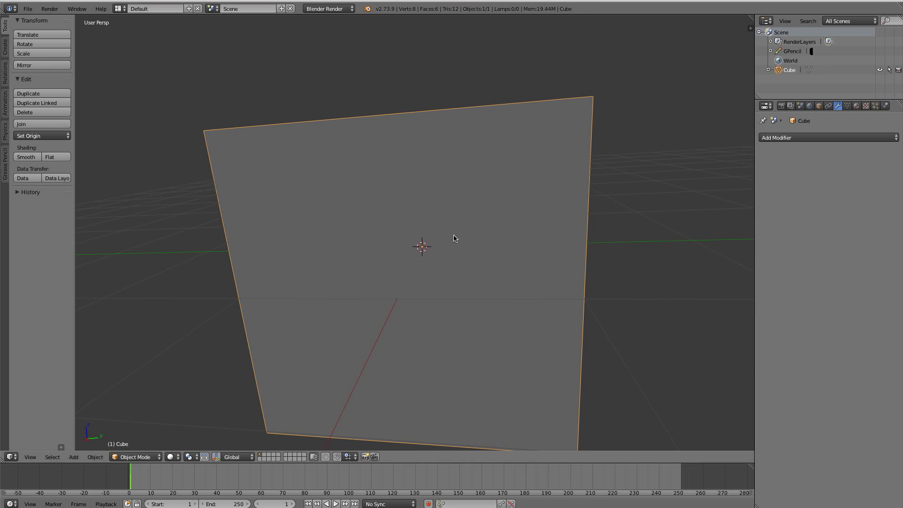
{"action": "key", "text": "x"}
{"action": "left_click", "coordinate": [651, 206]}
Step: Add an ico sphere and set its subdivisions to 3
{"action": "middle_click_drag", "start_coordinate": [355, 297], "coordinate": [441, 316]}
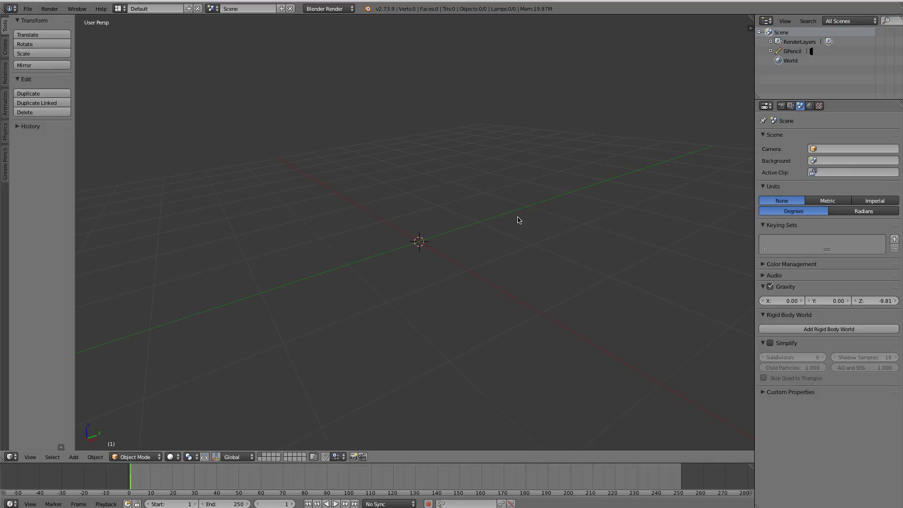
{"action": "key", "text": "shift+a"}
{"action": "mouse_move", "coordinate": [490, 184]}
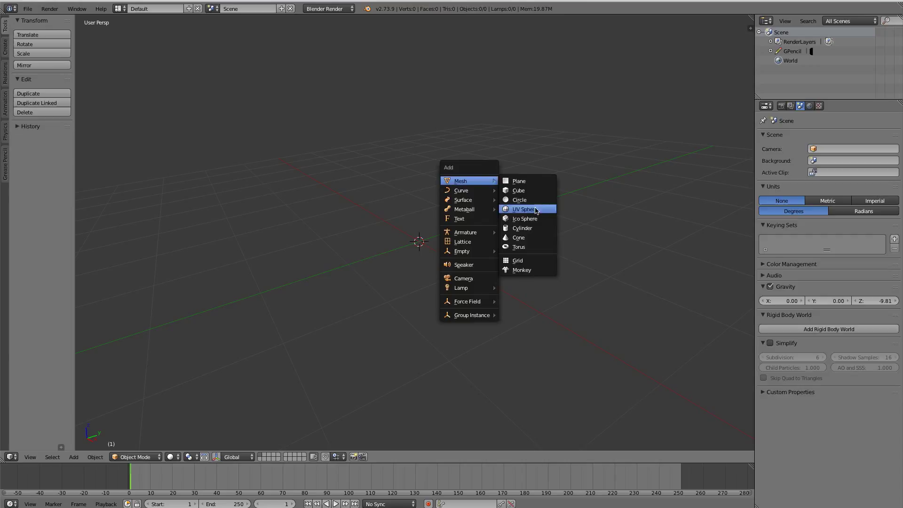
{"action": "left_click", "coordinate": [533, 219]}
{"action": "middle_click_drag", "start_coordinate": [328, 300], "coordinate": [347, 298]}
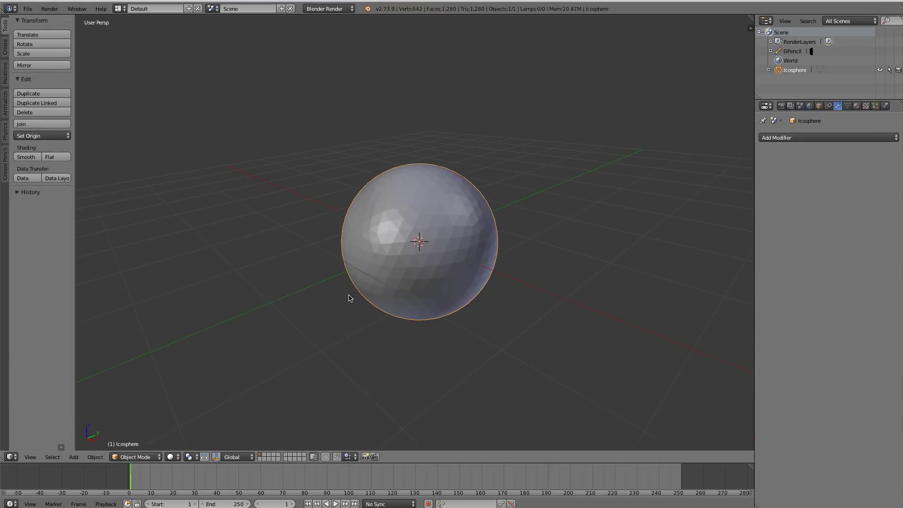
{"action": "key", "text": "F6"}
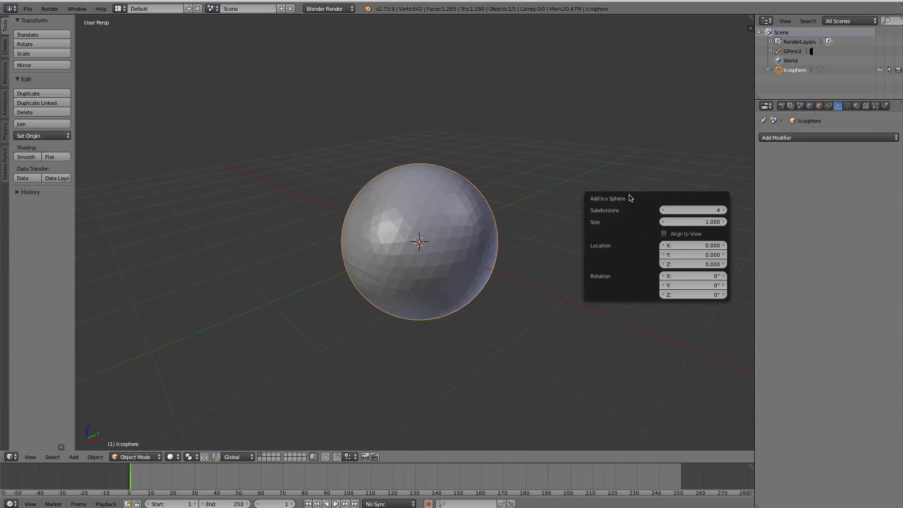
{"action": "left_click", "coordinate": [666, 209]}
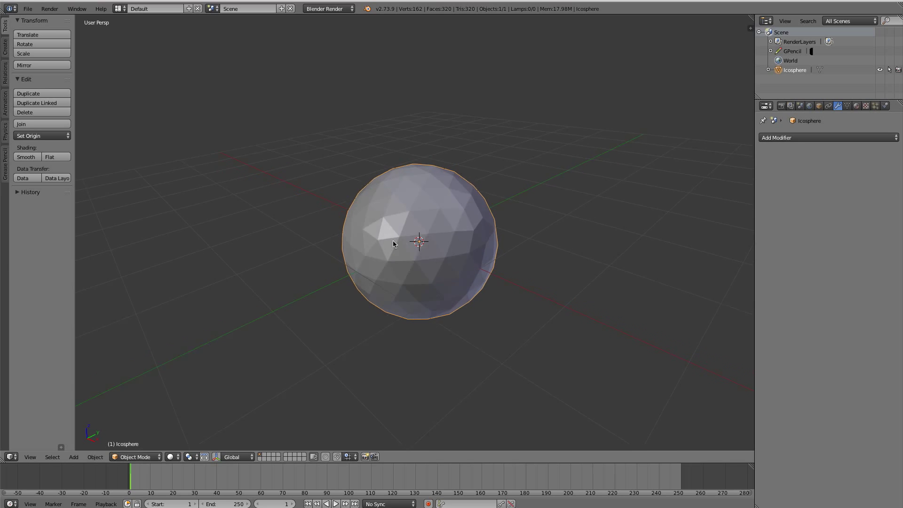
Step: Enter Edit Mode and box-select the five faces around the five-edge vertex at the ico sphere's top
{"action": "middle_click_drag", "start_coordinate": [394, 241], "coordinate": [466, 227]}
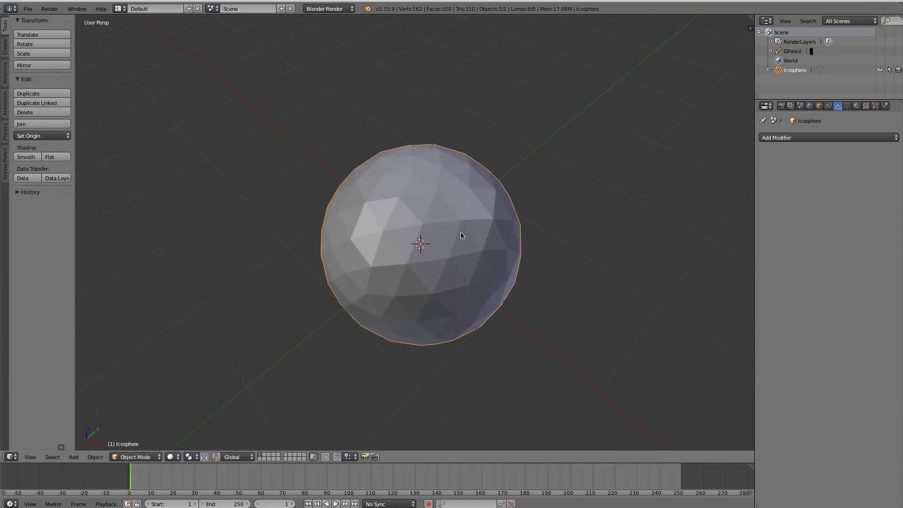
{"action": "scroll", "coordinate": [461, 235], "scroll_direction": "up", "scroll_amount": 1}
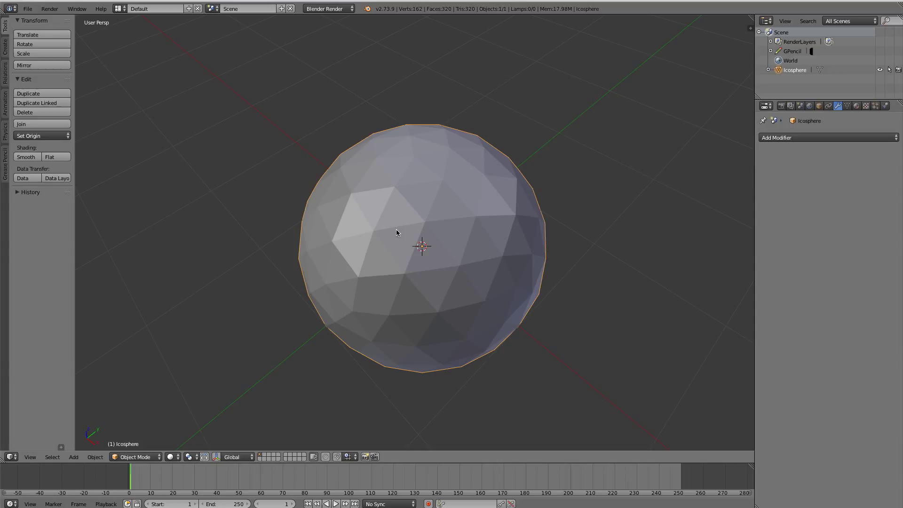
{"action": "key", "text": "KP_7"}
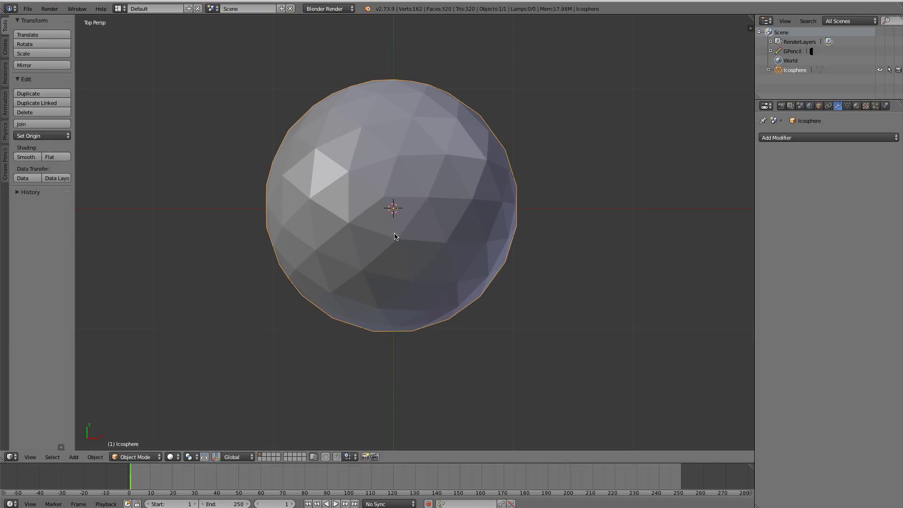
{"action": "key", "text": "Tab"}
{"action": "key", "text": "a"}
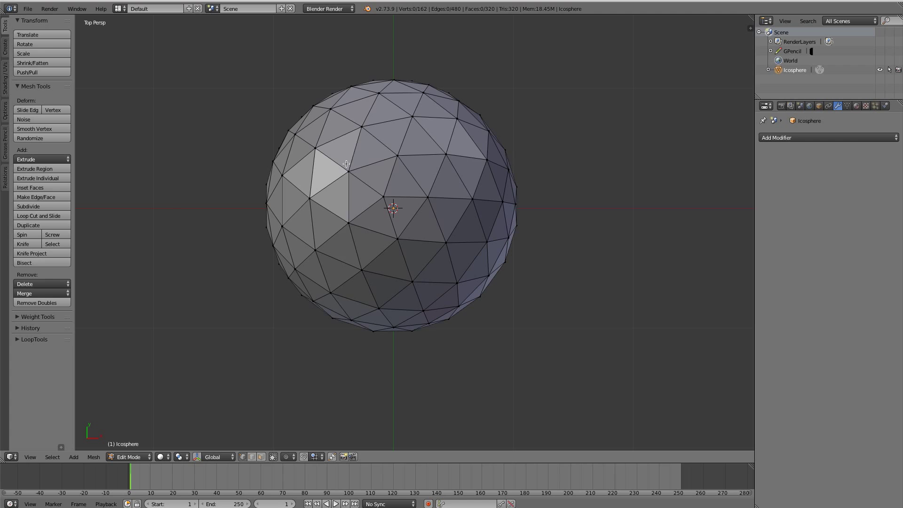
{"action": "key", "text": "b"}
{"action": "left_click_drag", "start_coordinate": [334, 151], "coordinate": [440, 241]}
{"action": "middle_click_drag", "start_coordinate": [484, 313], "coordinate": [427, 298]}
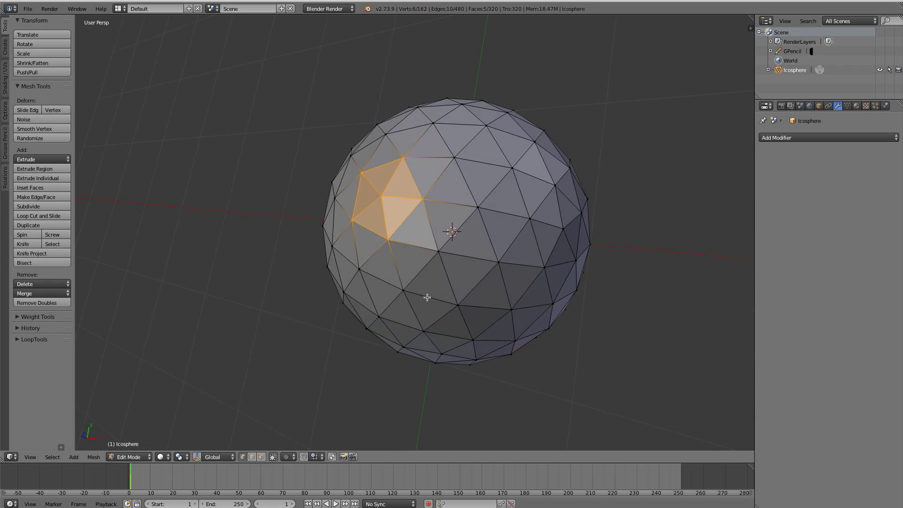
Step: Clear the selection and select three separate vertices in top view, one near the centre and two toward the +X side
{"action": "key", "text": "KP_3"}
{"action": "middle_click_drag", "start_coordinate": [458, 194], "coordinate": [433, 275]}
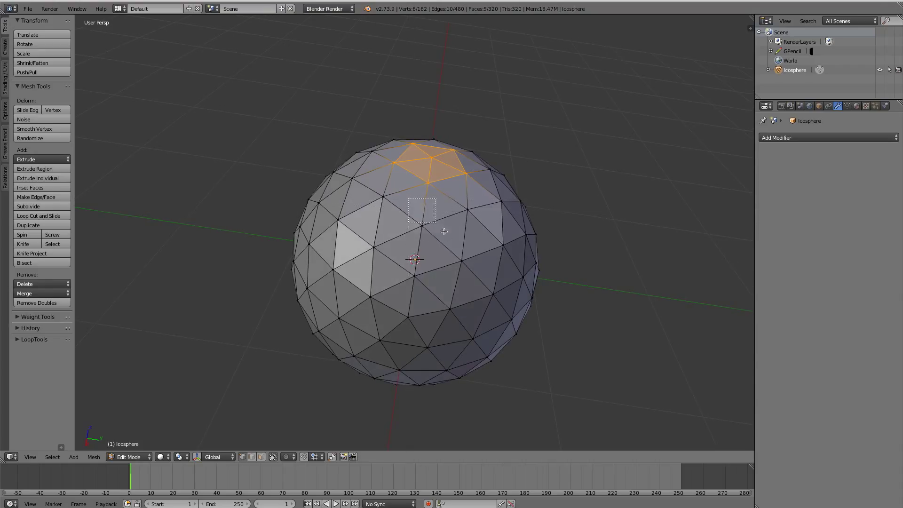
{"action": "right_click", "coordinate": [492, 295], "text": "ctrl"}
{"action": "right_click", "coordinate": [460, 259]}
{"action": "key", "text": "KP_7"}
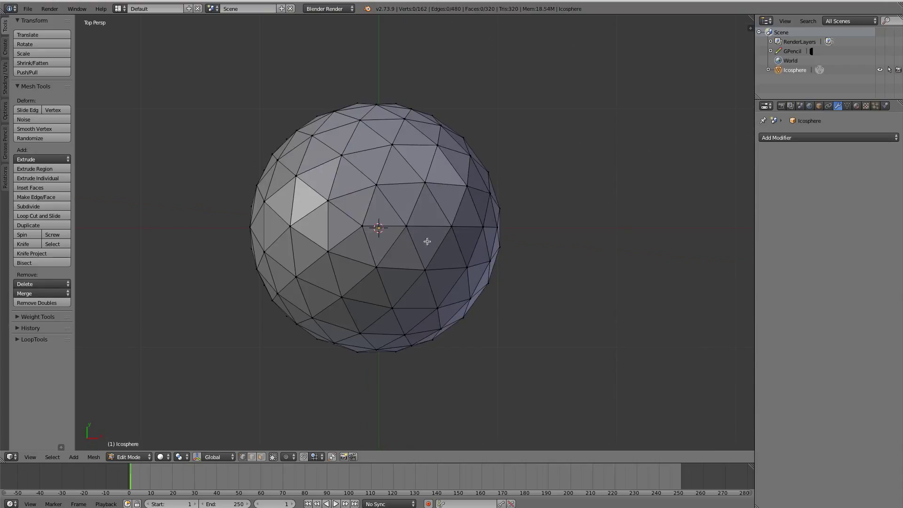
{"action": "right_click", "coordinate": [465, 190], "text": "shift"}
{"action": "right_click", "coordinate": [468, 268], "text": "shift"}
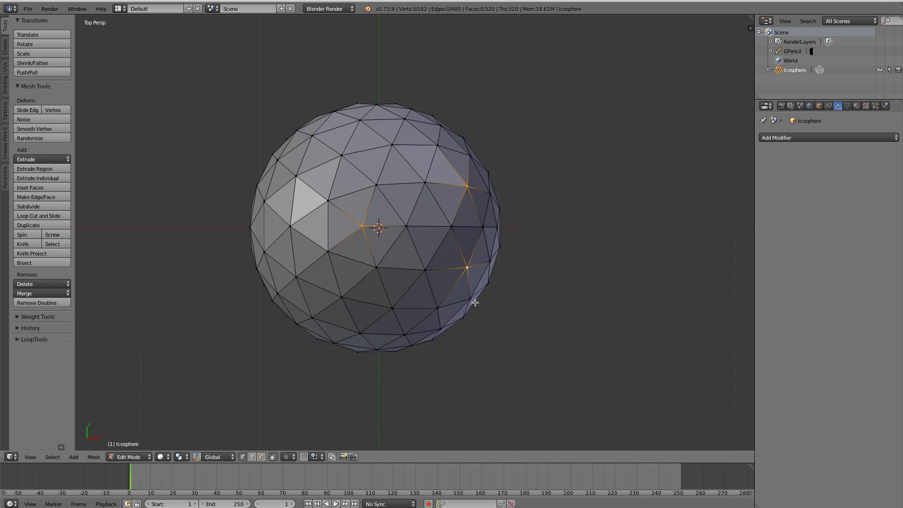
Step: Try growing the selection around the three vertices and undo it
{"action": "middle_click_drag", "start_coordinate": [467, 267], "coordinate": [428, 241]}
{"action": "key", "text": "ctrl+Tab"}
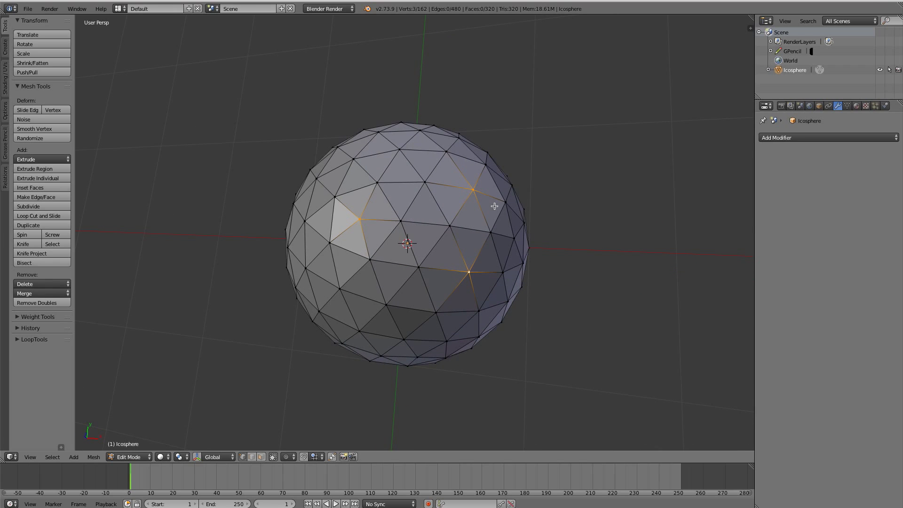
{"action": "middle_click_drag", "start_coordinate": [491, 206], "coordinate": [487, 209]}
{"action": "key", "text": "ctrl+KP_Add"}
{"action": "middle_click_drag", "start_coordinate": [470, 274], "coordinate": [492, 271]}
{"action": "key", "text": "ctrl+z"}
Step: Switch to face select mode and select the five triangles forming the pentagon at the sphere's top
{"action": "key", "text": "ctrl+Tab"}
{"action": "left_click", "coordinate": [536, 250]}
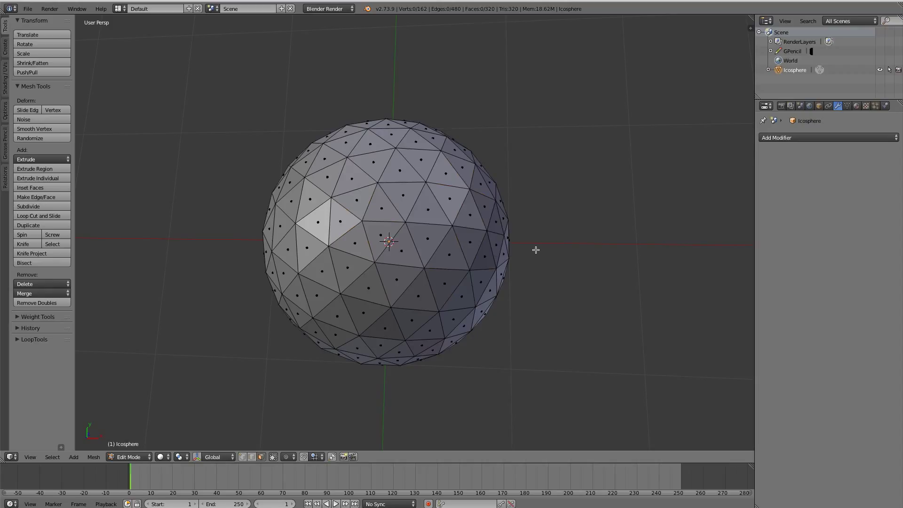
{"action": "right_click", "coordinate": [358, 202], "text": "shift"}
{"action": "right_click", "coordinate": [355, 243], "text": "shift"}
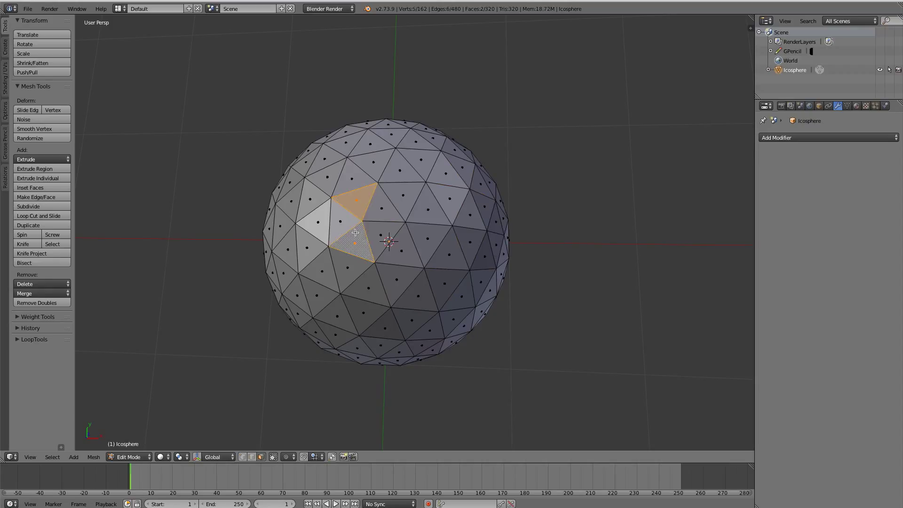
{"action": "right_click", "coordinate": [382, 238], "text": "shift"}
{"action": "right_click", "coordinate": [381, 207], "text": "shift"}
{"action": "right_click", "coordinate": [341, 220], "text": "shift"}
Step: Add the six triangles of the hexagon toward the sphere's +X, +Y side to the selection
{"action": "right_click", "coordinate": [463, 167], "text": "shift"}
{"action": "right_click", "coordinate": [446, 173], "text": "shift"}
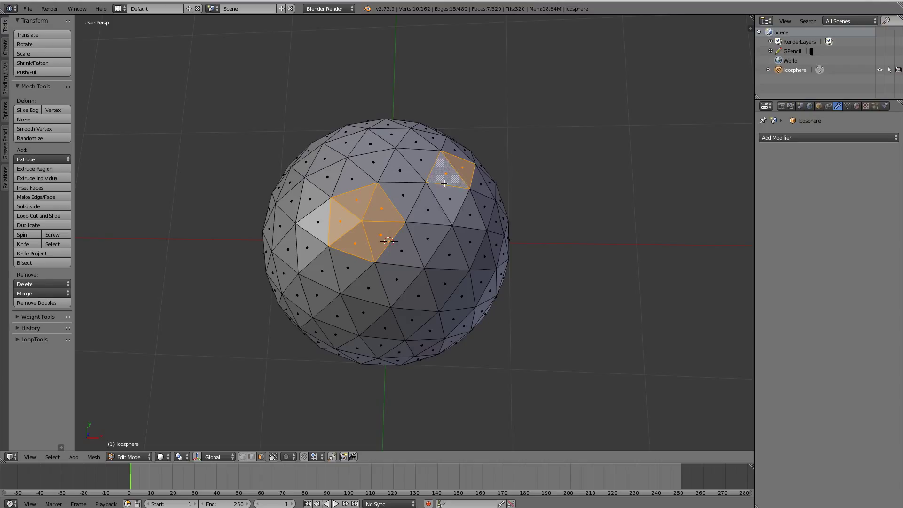
{"action": "right_click", "coordinate": [449, 199], "text": "shift"}
{"action": "right_click", "coordinate": [470, 215], "text": "shift"}
{"action": "right_click", "coordinate": [481, 184], "text": "shift"}
{"action": "right_click", "coordinate": [484, 206], "text": "shift"}
Step: Add the six triangles of the neighbouring hexagon on the -Y side, leaving out the stray face beside it
{"action": "right_click", "coordinate": [470, 242], "text": "shift"}
{"action": "right_click", "coordinate": [451, 256], "text": "shift"}
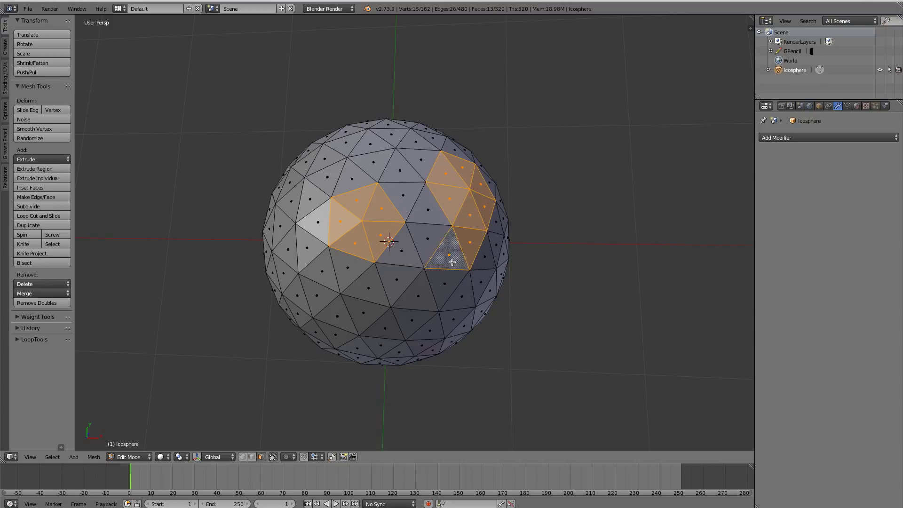
{"action": "right_click", "coordinate": [445, 283], "text": "shift"}
{"action": "right_click", "coordinate": [480, 284], "text": "shift"}
{"action": "right_click", "coordinate": [494, 245], "text": "shift"}
{"action": "right_click", "coordinate": [484, 260], "text": "shift"}
{"action": "right_click", "coordinate": [454, 303], "text": "shift"}
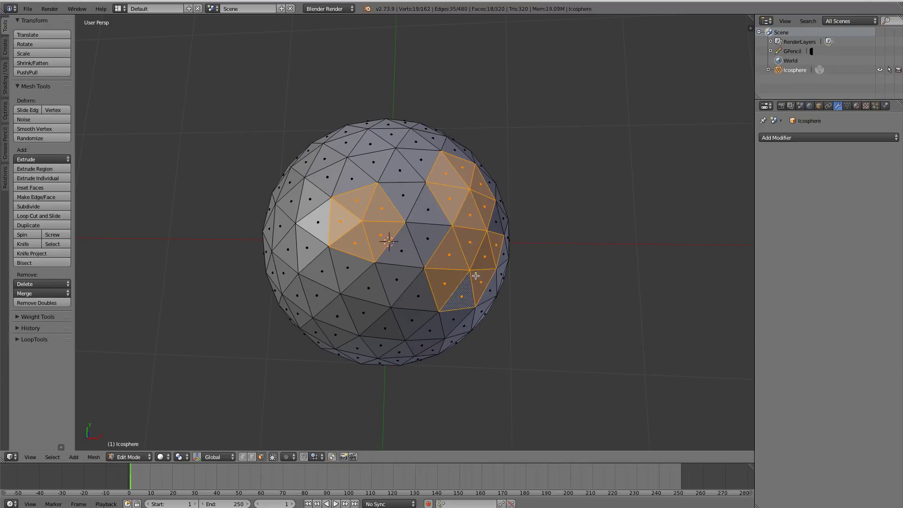
{"action": "right_click", "coordinate": [499, 239], "text": "shift"}
Step: Clear the selection and select only the five triangles forming the pentagon at the sphere's top
{"action": "middle_click_drag", "start_coordinate": [614, 246], "coordinate": [408, 321]}
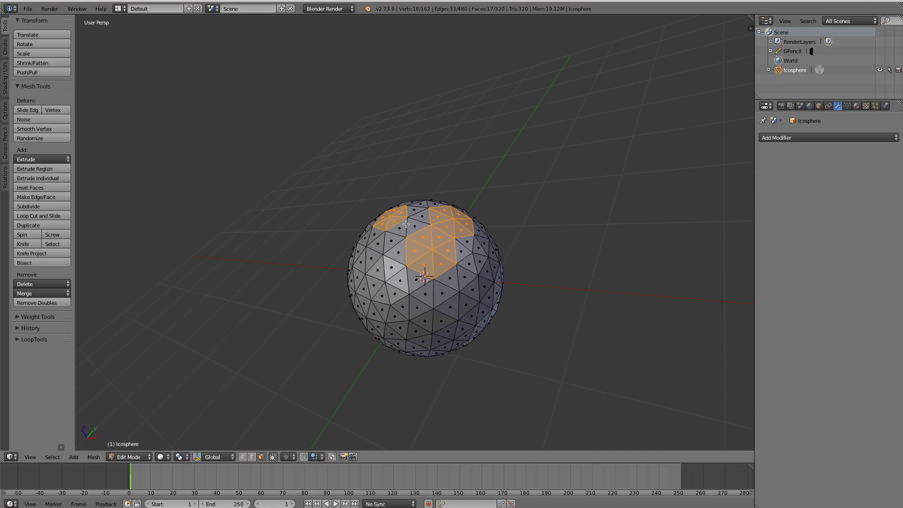
{"action": "middle_click_drag", "start_coordinate": [407, 217], "coordinate": [423, 236]}
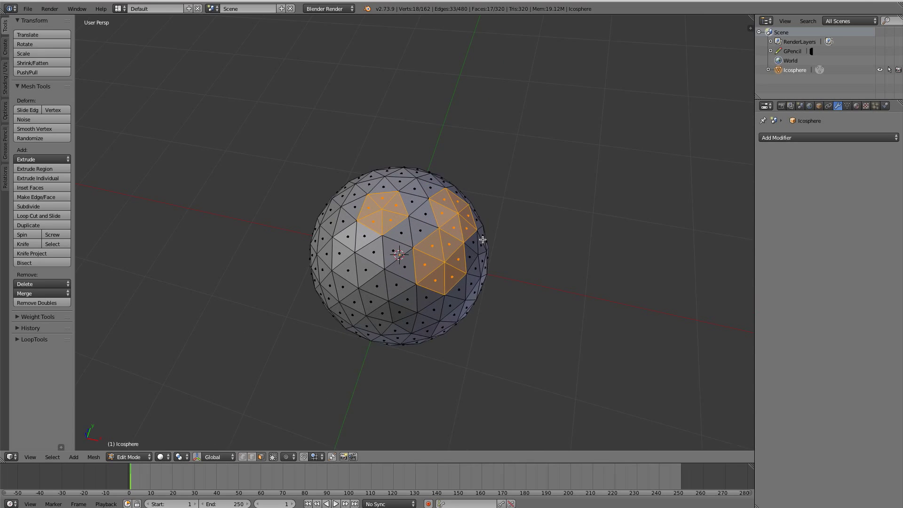
{"action": "scroll", "coordinate": [423, 236], "scroll_direction": "up", "scroll_amount": 3}
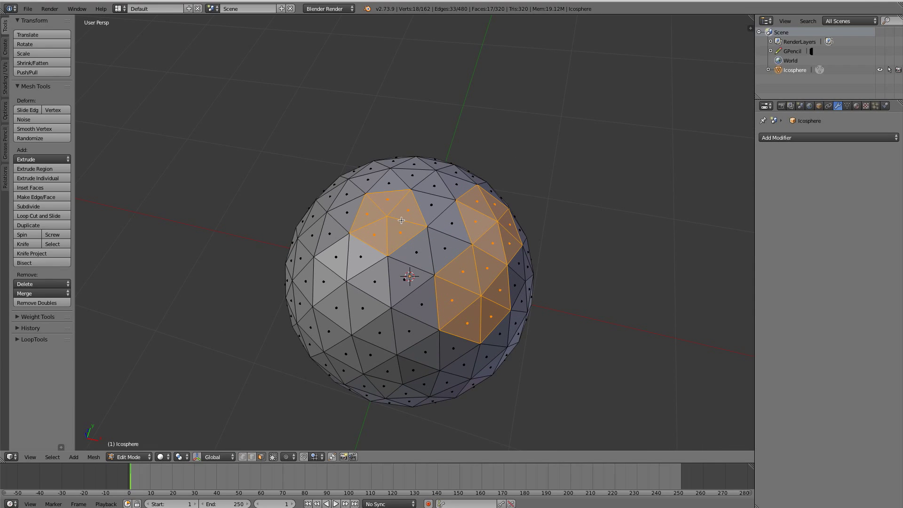
{"action": "key", "text": "a"}
{"action": "right_click", "coordinate": [388, 202]}
{"action": "right_click", "coordinate": [369, 214], "text": "shift"}
{"action": "right_click", "coordinate": [376, 233], "text": "shift"}
{"action": "right_click", "coordinate": [398, 233], "text": "shift"}
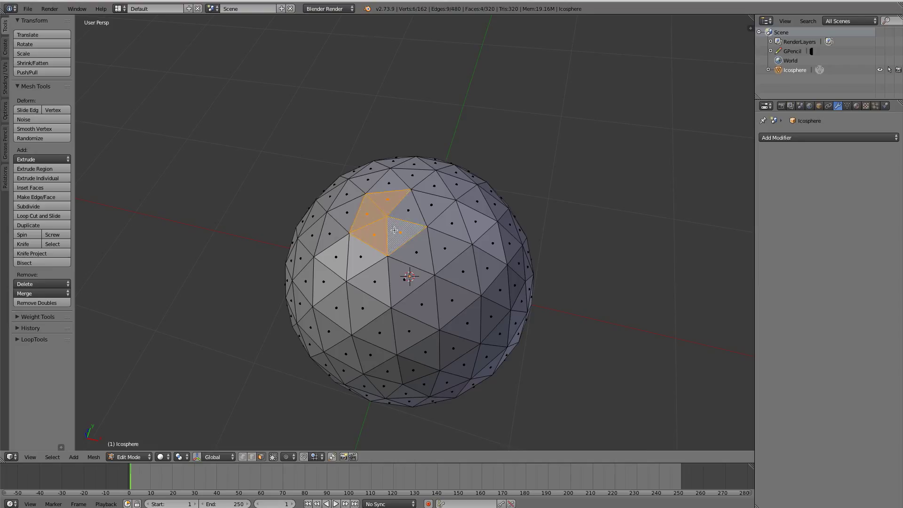
{"action": "right_click", "coordinate": [409, 210], "text": "shift"}
Step: Inset the pentagon's faces together as one region, with a thickness of about 0.09 and no depth
{"action": "middle_click_drag", "start_coordinate": [424, 205], "coordinate": [428, 222]}
{"action": "key", "text": "i"}
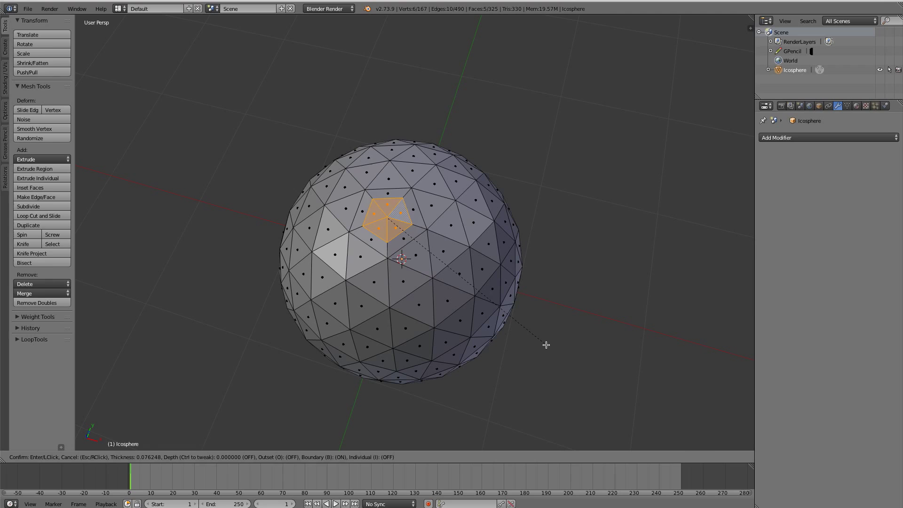
{"action": "key", "text": "ctrl"}
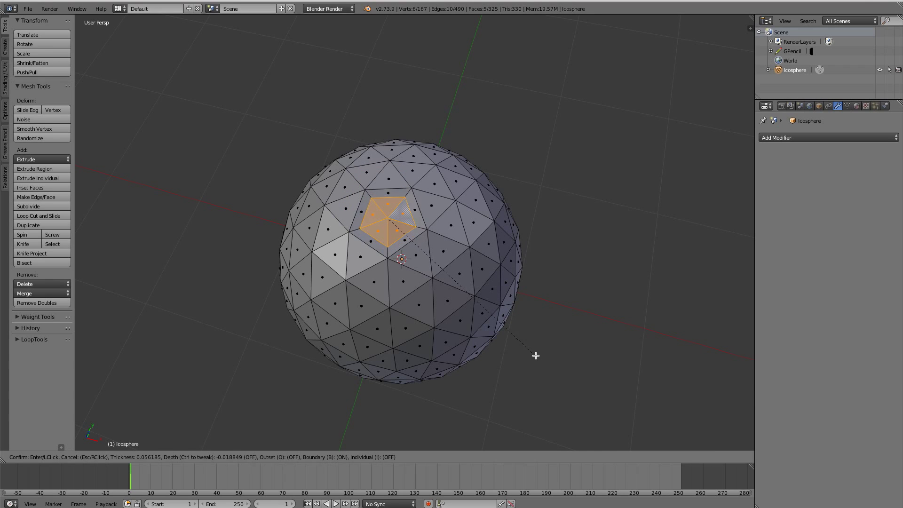
{"action": "key", "text": "Escape"}
{"action": "key", "text": "i"}
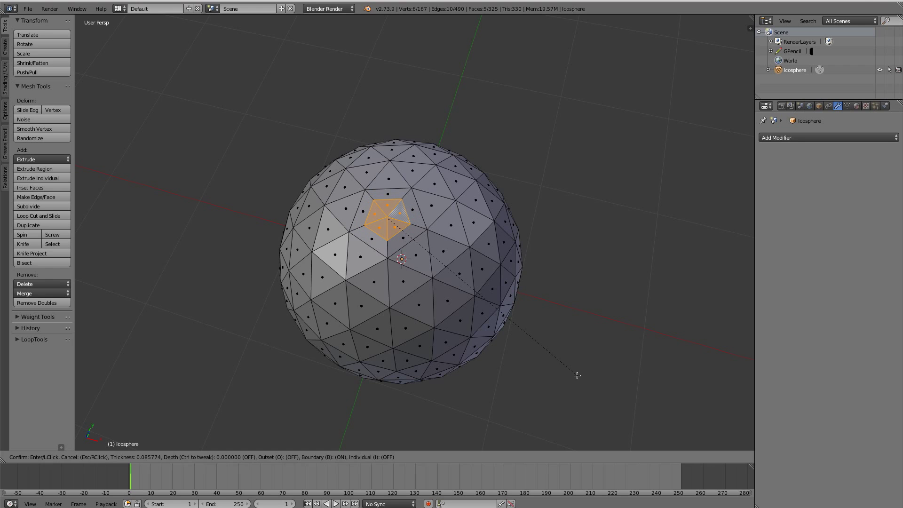
{"action": "key", "text": "Escape"}
Step: Select only the six triangles of the hexagon on the sphere's +X, +Y side
{"action": "scroll", "coordinate": [550, 251], "scroll_direction": "up", "scroll_amount": 4}
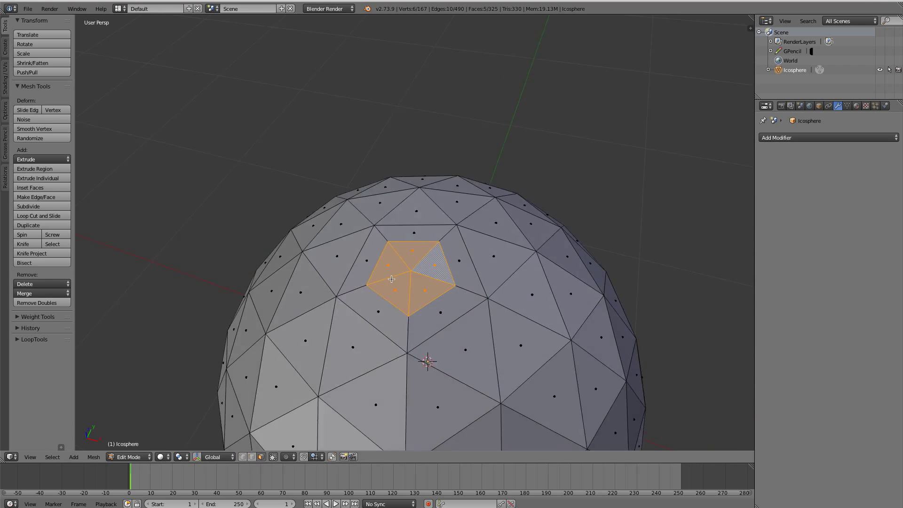
{"action": "scroll", "coordinate": [550, 250], "scroll_direction": "down", "scroll_amount": 2}
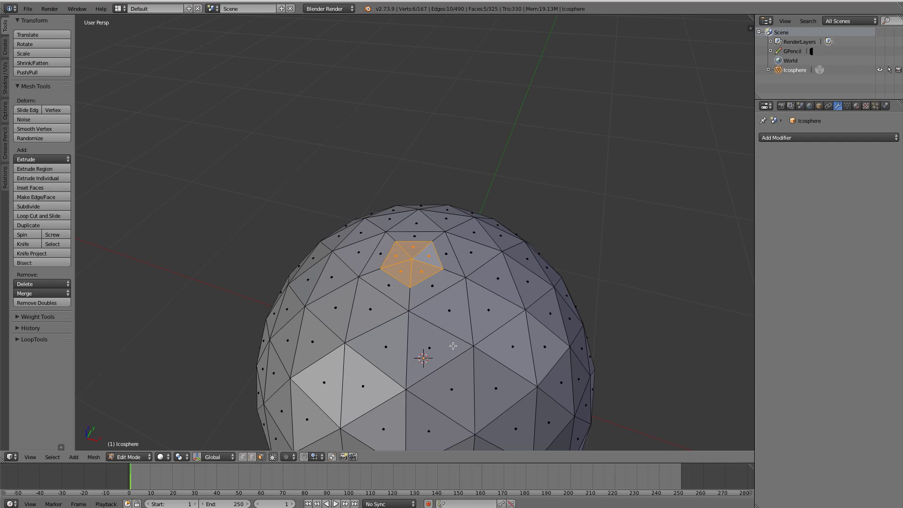
{"action": "scroll", "coordinate": [489, 341], "scroll_direction": "down", "scroll_amount": 2}
{"action": "middle_click_drag", "start_coordinate": [527, 395], "coordinate": [411, 336]}
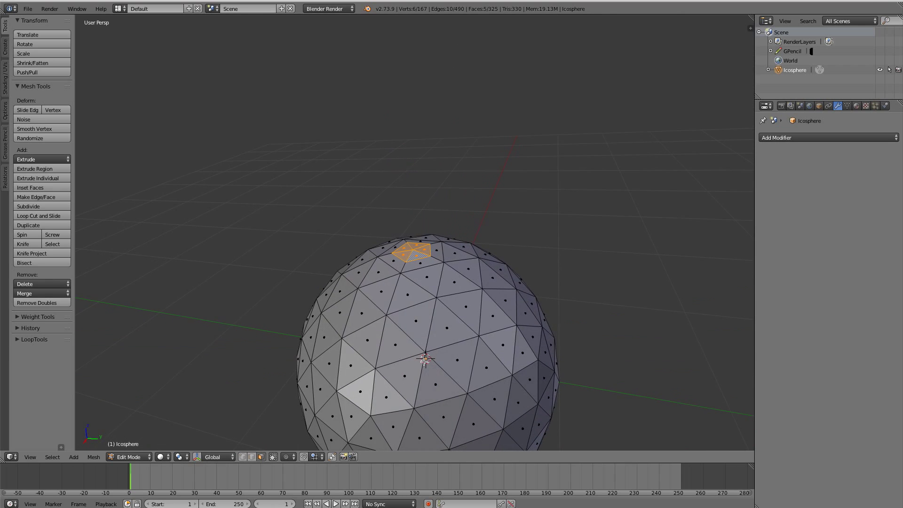
{"action": "key", "text": "KP_7"}
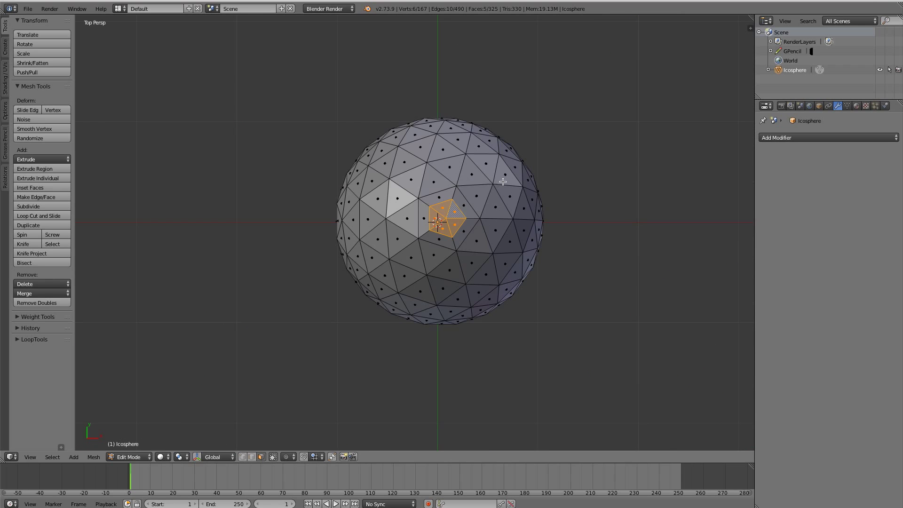
{"action": "right_click", "coordinate": [512, 178]}
{"action": "right_click", "coordinate": [514, 195], "text": "shift"}
{"action": "right_click", "coordinate": [524, 205], "text": "shift"}
{"action": "right_click", "coordinate": [530, 195], "text": "shift"}
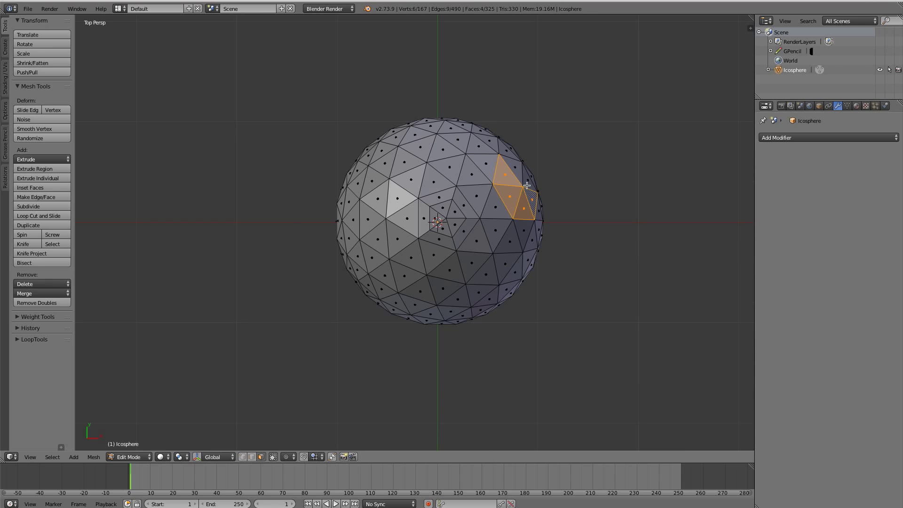
{"action": "right_click", "coordinate": [526, 185], "text": "shift"}
{"action": "right_click", "coordinate": [518, 181], "text": "shift"}
Step: Inset the selected hexagon as one region with a thickness of about 0.16
{"action": "middle_click_drag", "start_coordinate": [518, 339], "coordinate": [617, 283]}
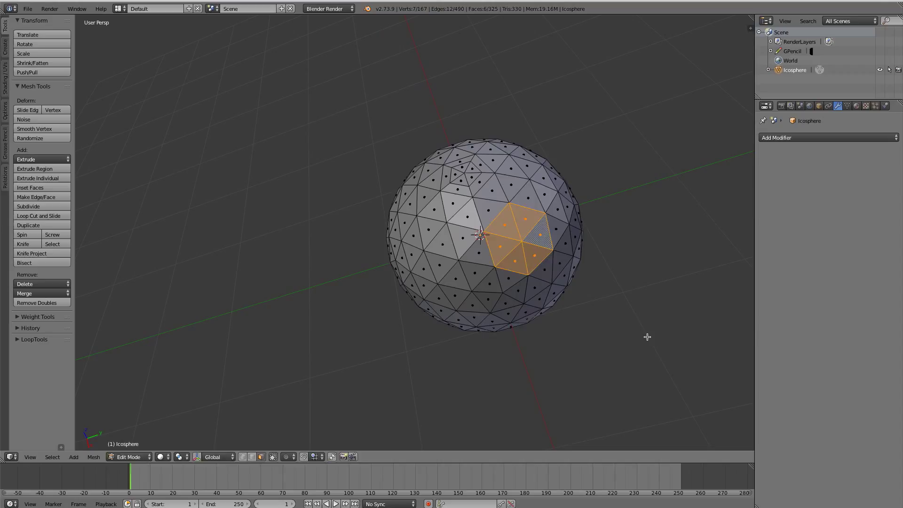
{"action": "key", "text": "i"}
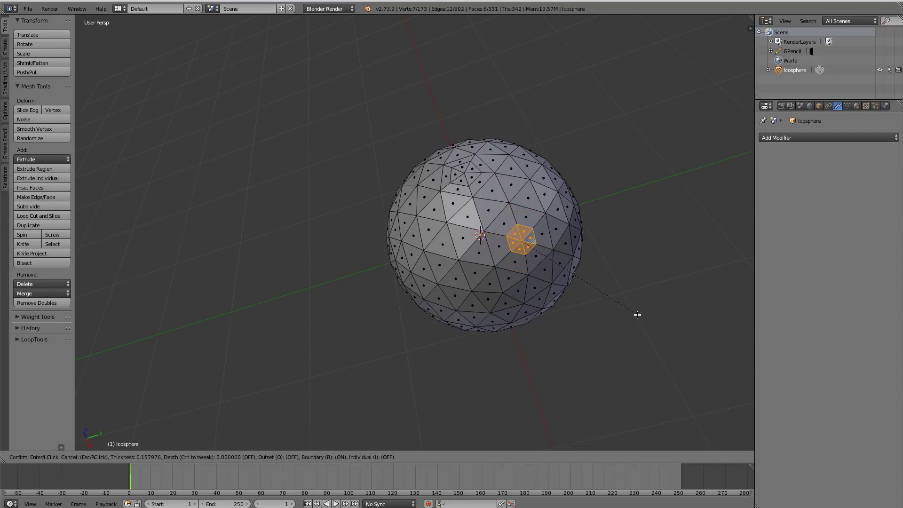
{"action": "left_click", "coordinate": [638, 314]}
Step: Select the six triangles of the neighbouring hexagon on the -Y side and repeat the last inset on them
{"action": "right_click", "coordinate": [464, 239]}
{"action": "right_click", "coordinate": [446, 246], "text": "shift"}
{"action": "right_click", "coordinate": [460, 278], "text": "shift"}
{"action": "right_click", "coordinate": [471, 273], "text": "shift"}
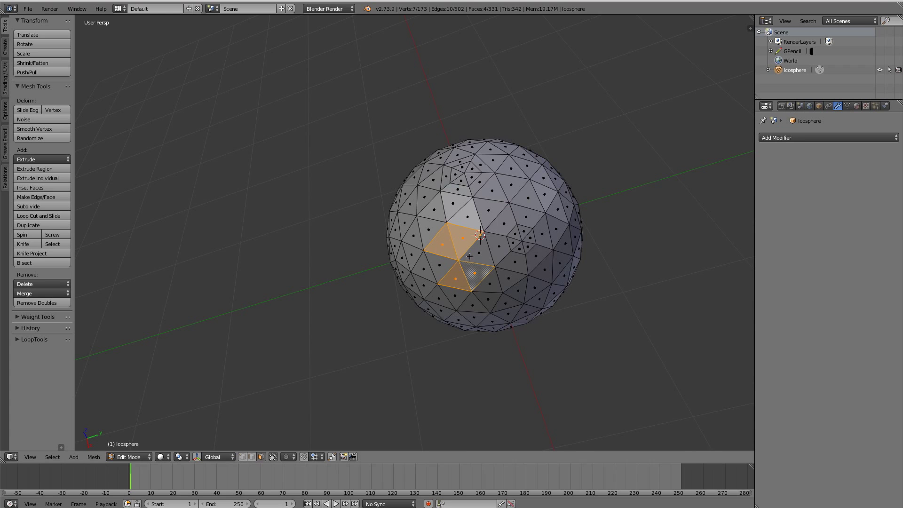
{"action": "right_click", "coordinate": [477, 256], "text": "shift"}
{"action": "right_click", "coordinate": [445, 266], "text": "shift"}
{"action": "key", "text": "shift+r"}
Step: Add the five inner triangles of the inset pentagon to the selected inset hexagon
{"action": "middle_click_drag", "start_coordinate": [405, 309], "coordinate": [471, 264]}
{"action": "key", "text": "Tab"}
{"action": "key", "text": "Tab"}
{"action": "right_click", "coordinate": [427, 196], "text": "shift"}
{"action": "right_click", "coordinate": [417, 189], "text": "shift"}
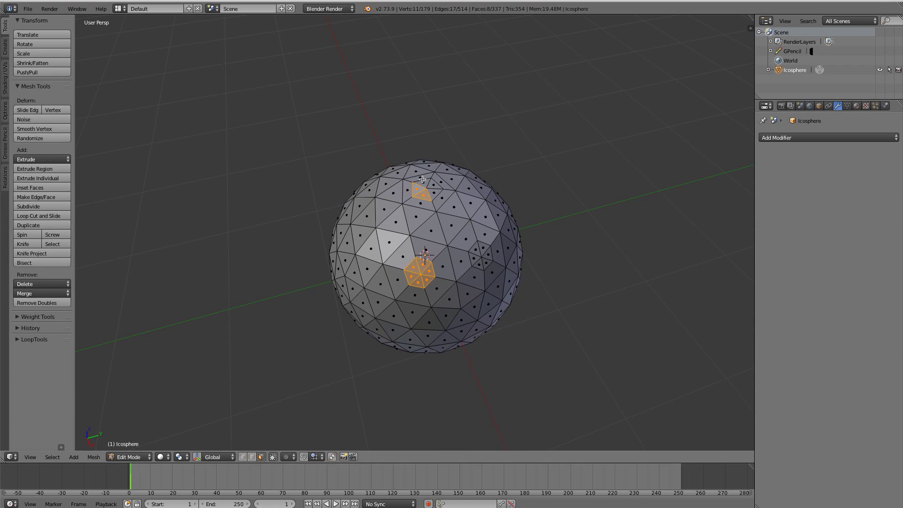
{"action": "right_click", "coordinate": [430, 182], "text": "shift"}
{"action": "right_click", "coordinate": [437, 185], "text": "shift"}
{"action": "right_click", "coordinate": [433, 192], "text": "shift"}
Step: Add the six inner triangles of the inset hexagon on the +Y side to the selection
{"action": "right_click", "coordinate": [477, 249], "text": "shift"}
{"action": "right_click", "coordinate": [473, 257], "text": "shift"}
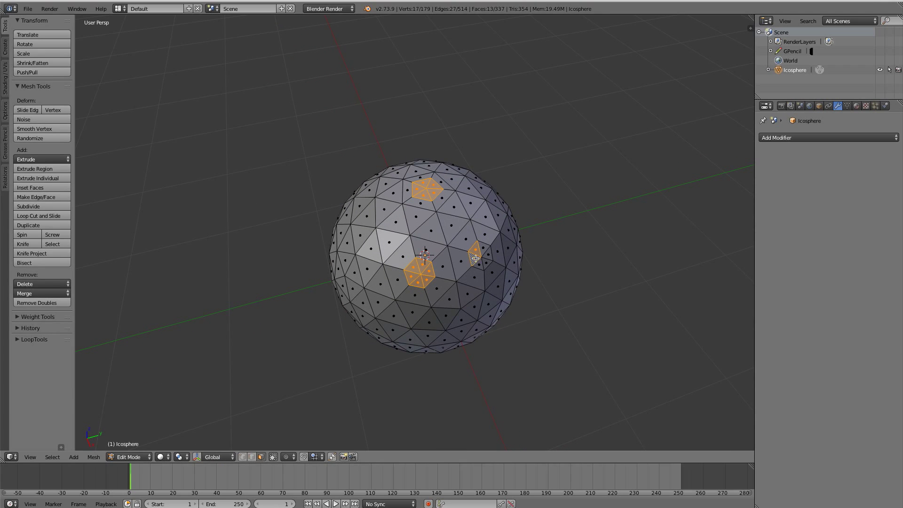
{"action": "right_click", "coordinate": [478, 264], "text": "shift"}
{"action": "right_click", "coordinate": [486, 262], "text": "shift"}
{"action": "right_click", "coordinate": [489, 254], "text": "shift"}
{"action": "right_click", "coordinate": [483, 248], "text": "shift"}
Step: Merge the triangles of each of the three selected inset groups into a single n-gon face
{"action": "middle_click_drag", "start_coordinate": [516, 274], "coordinate": [437, 303]}
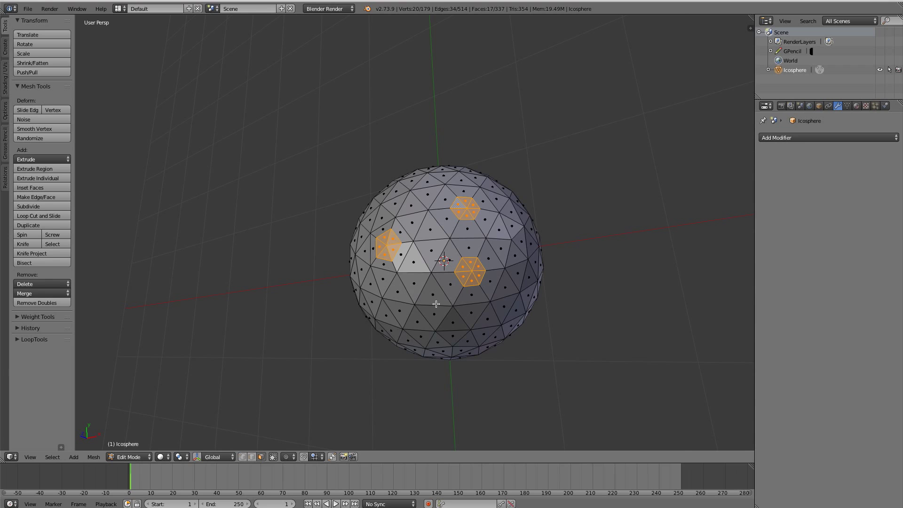
{"action": "key", "text": "KP_7"}
{"action": "key", "text": "KP_4"}
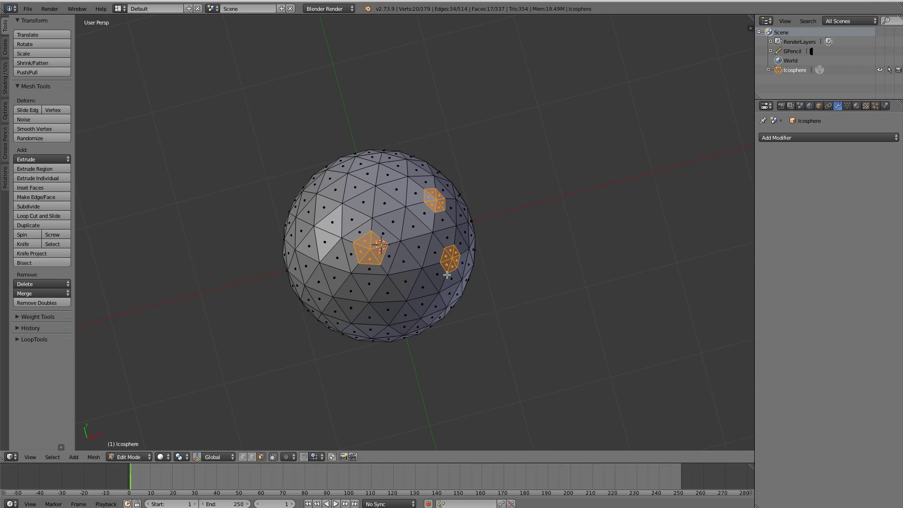
{"action": "key", "text": "KP_7"}
{"action": "middle_click_drag", "start_coordinate": [423, 243], "coordinate": [466, 246], "text": "shift"}
{"action": "scroll", "coordinate": [468, 246], "scroll_direction": "up", "scroll_amount": 1}
{"action": "middle_click_drag", "start_coordinate": [556, 267], "coordinate": [532, 264]}
{"action": "scroll", "coordinate": [532, 264], "scroll_direction": "up", "scroll_amount": 2}
{"action": "middle_click_drag", "start_coordinate": [489, 294], "coordinate": [471, 261]}
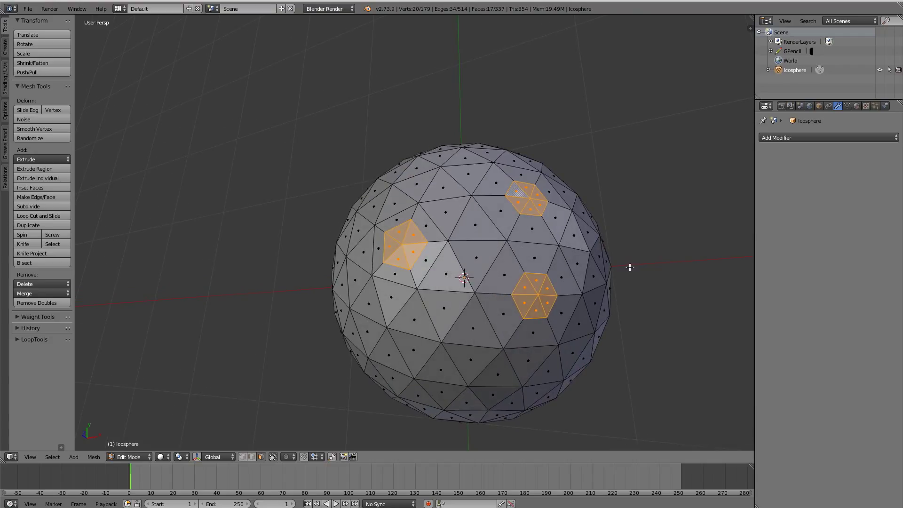
{"action": "key", "text": "f"}
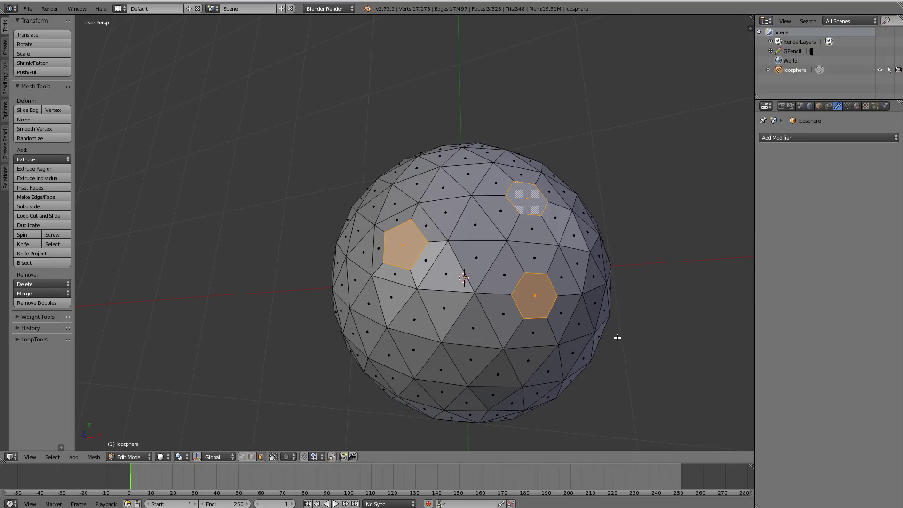
{"action": "key", "text": "i"}
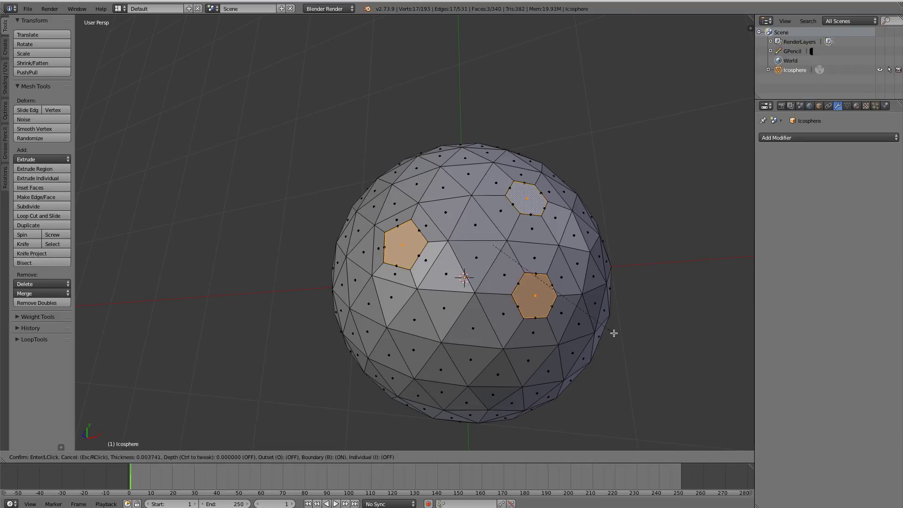
{"action": "key", "text": "Escape"}
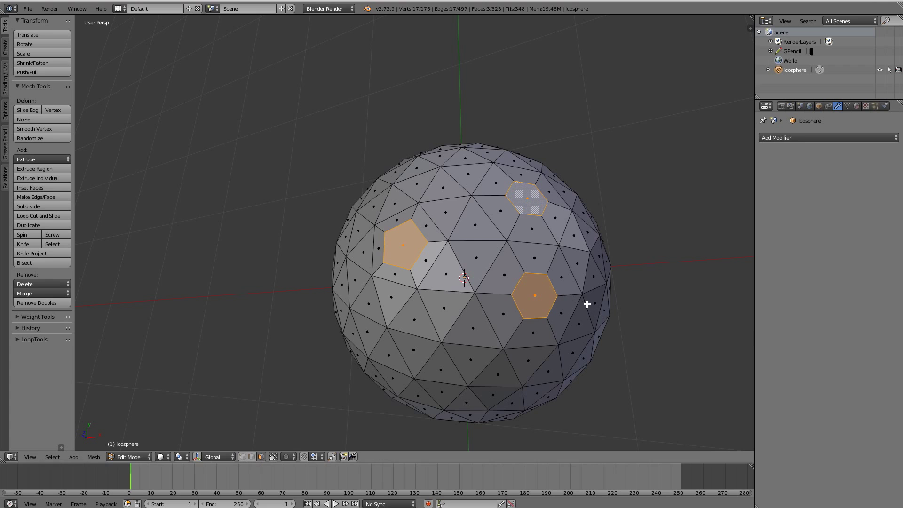
Step: Add a Subdivision Surface modifier to the ico sphere with a viewport level of 2
{"action": "middle_click_drag", "start_coordinate": [587, 304], "coordinate": [583, 243]}
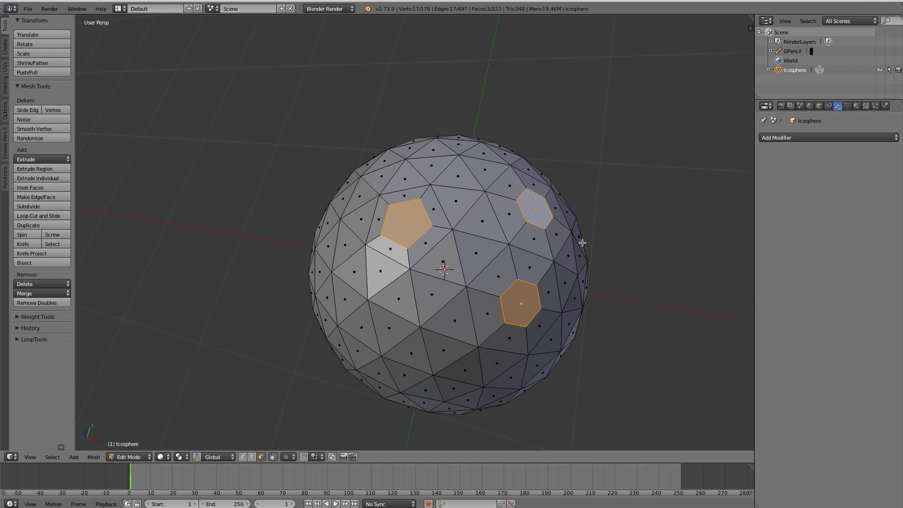
{"action": "middle_click_drag", "start_coordinate": [427, 323], "coordinate": [388, 269]}
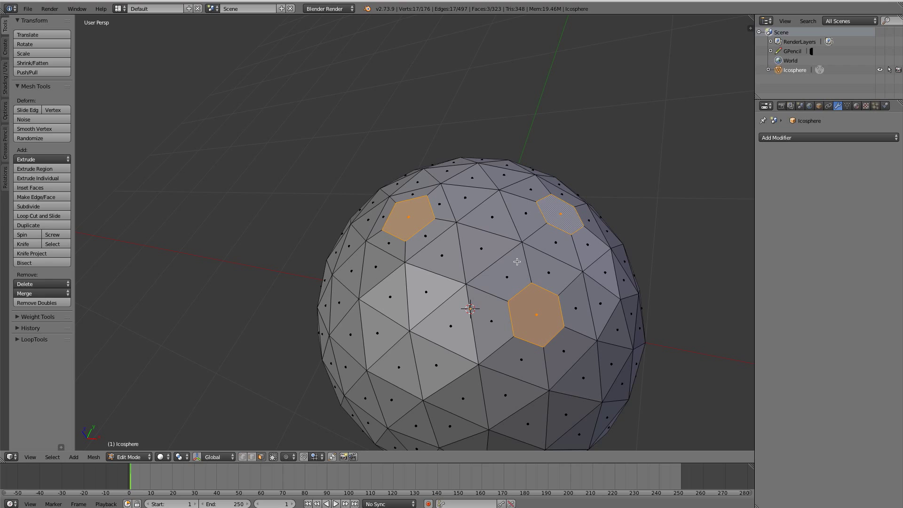
{"action": "middle_click_drag", "start_coordinate": [560, 296], "coordinate": [511, 227], "text": "shift"}
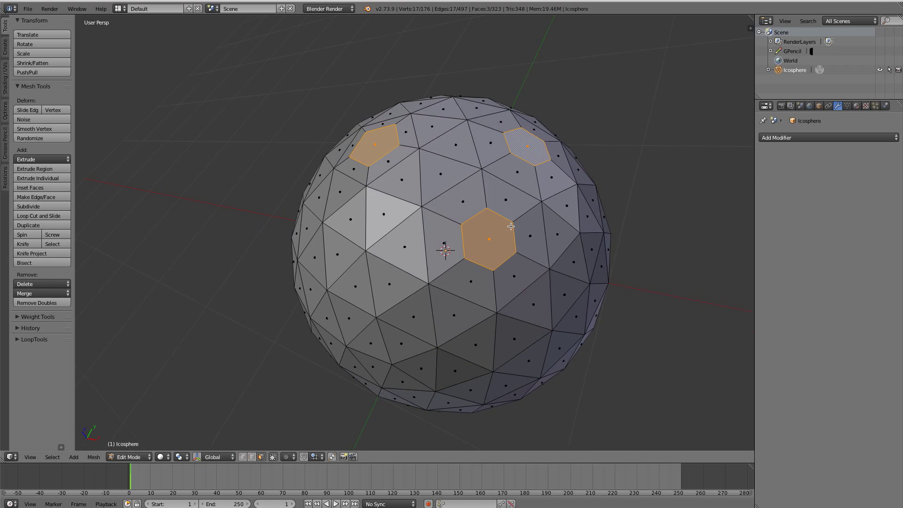
{"action": "left_click", "coordinate": [791, 138]}
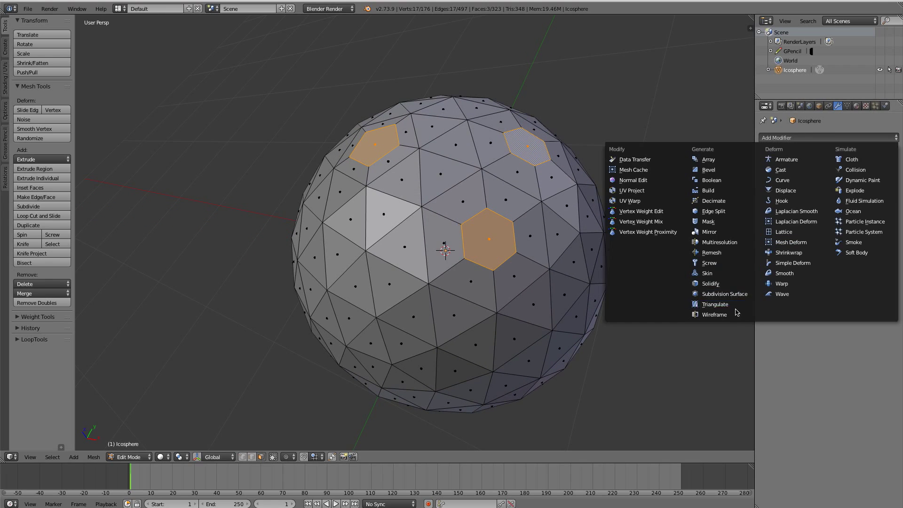
{"action": "left_click", "coordinate": [736, 293]}
{"action": "left_click", "coordinate": [823, 203]}
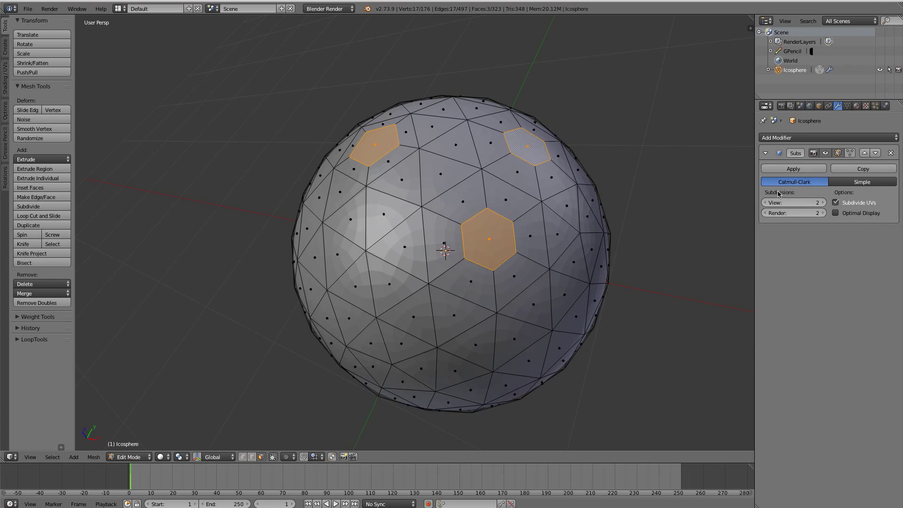
Step: Select the inset pentagon face and both inset hexagon faces, and delete them to open three holes
{"action": "key", "text": "Tab"}
{"action": "middle_click_drag", "start_coordinate": [431, 164], "coordinate": [464, 222]}
{"action": "key", "text": "Tab"}
{"action": "key", "text": "a"}
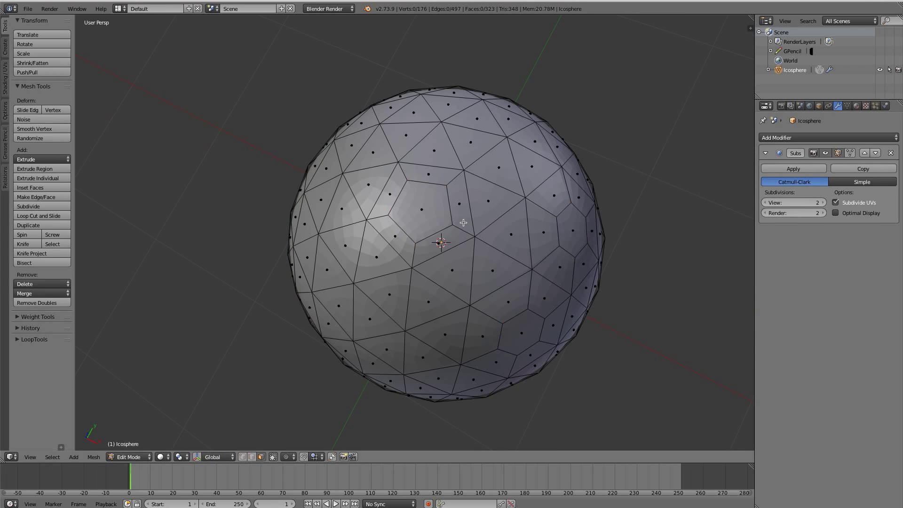
{"action": "left_click", "coordinate": [417, 208]}
{"action": "left_click", "coordinate": [574, 233], "text": "shift"}
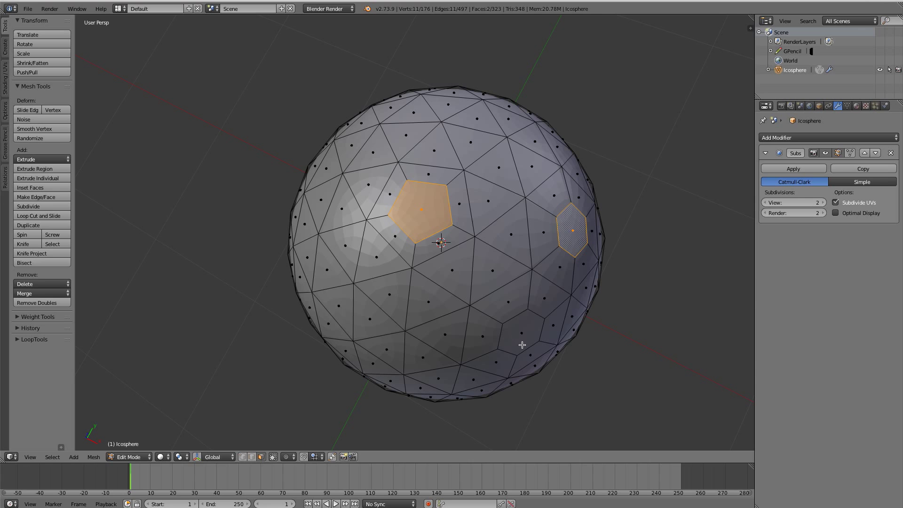
{"action": "left_click", "coordinate": [522, 345], "text": "shift"}
{"action": "key", "text": "x"}
{"action": "left_click", "coordinate": [545, 290]}
Step: Examine the three smoothed holes in Object Mode and check the LoopTools add-on in the user preferences
{"action": "key", "text": "Tab"}
{"action": "middle_click_drag", "start_coordinate": [465, 208], "coordinate": [450, 170]}
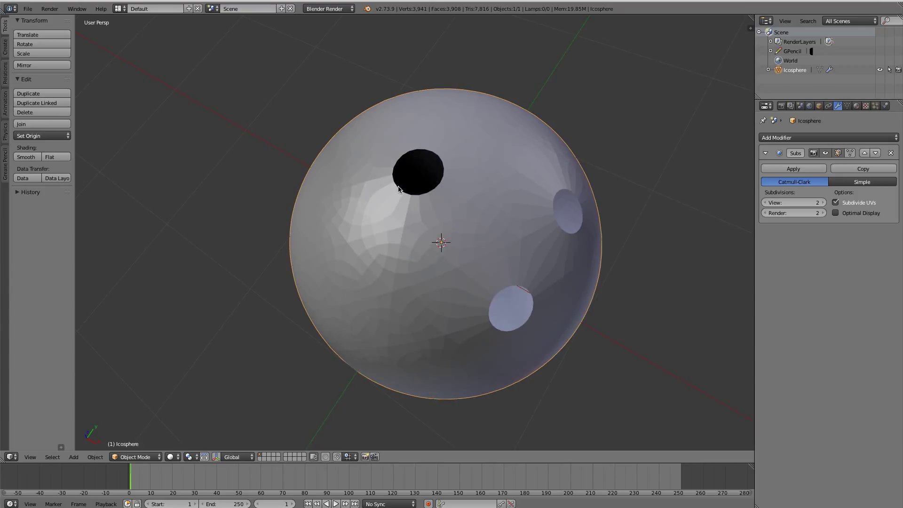
{"action": "key", "text": "ctrl+alt+u"}
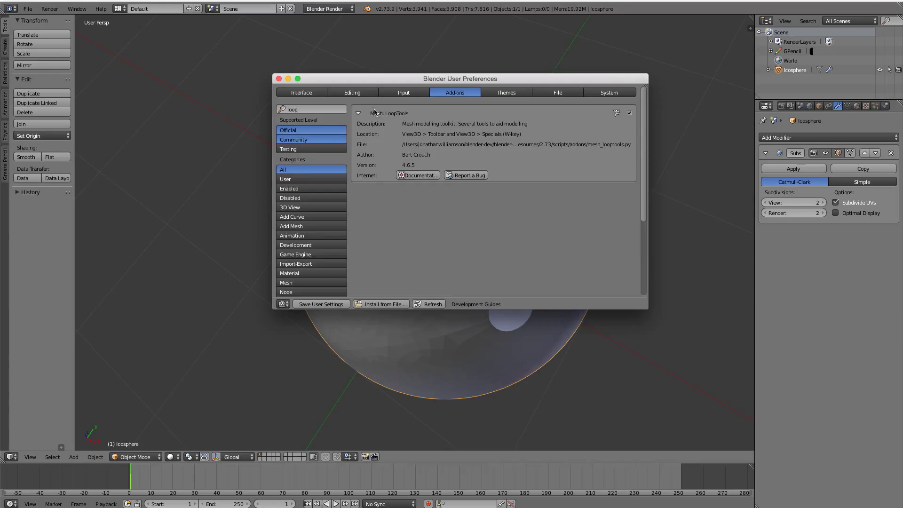
{"action": "left_click", "coordinate": [279, 79]}
Step: Select the border edge loops of all three holes in Edit Mode and even them out with LoopTools Circle
{"action": "key", "text": "Tab"}
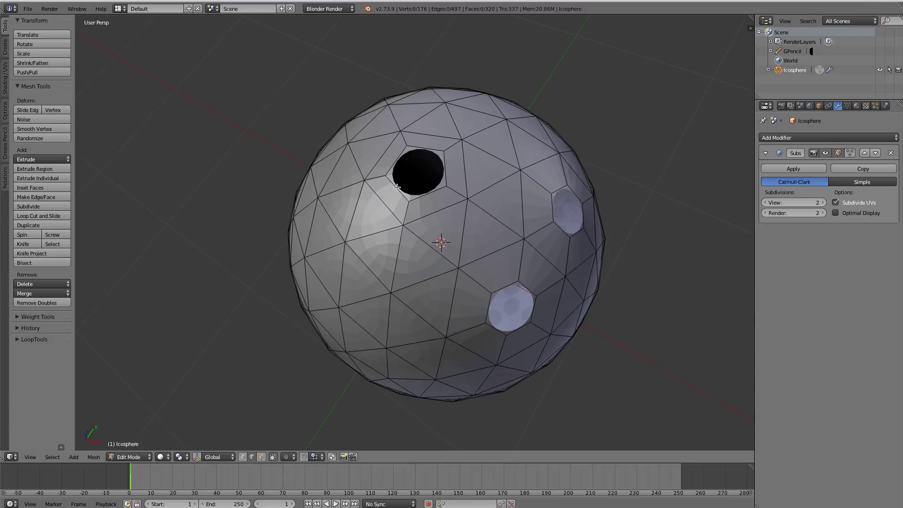
{"action": "right_click", "coordinate": [501, 282], "text": "alt+shift"}
{"action": "right_click", "coordinate": [548, 201], "text": "alt+shift"}
{"action": "key", "text": "w"}
{"action": "mouse_move", "coordinate": [548, 201]}
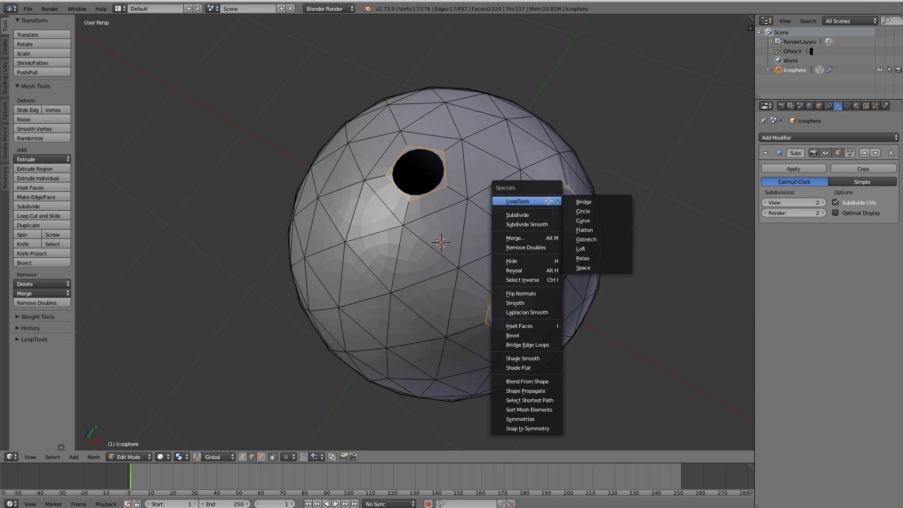
{"action": "left_click", "coordinate": [610, 210]}
{"action": "middle_click_drag", "start_coordinate": [592, 253], "coordinate": [493, 242]}
{"action": "key", "text": "a"}
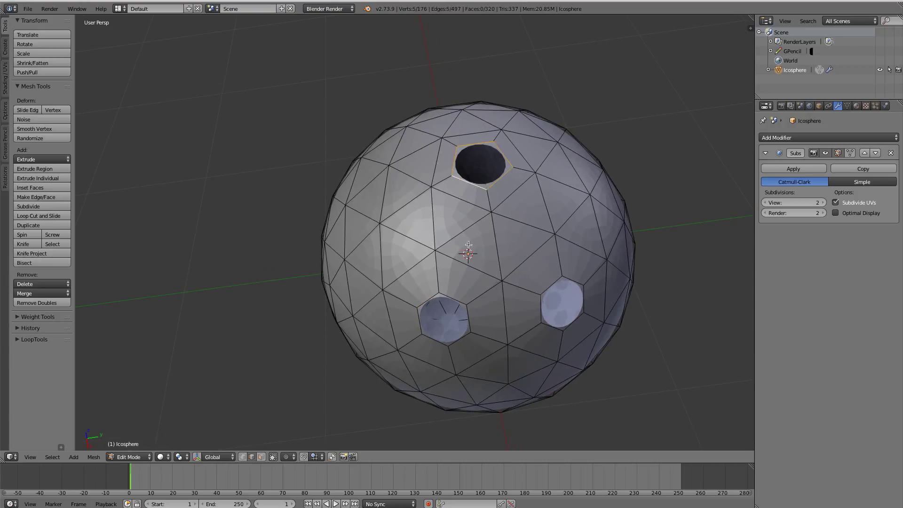
Step: Fill the border loops of all three holes with faces and inset those faces slightly to form narrow rims
{"action": "right_click", "coordinate": [451, 299], "text": "alt+shift"}
{"action": "key", "text": "f"}
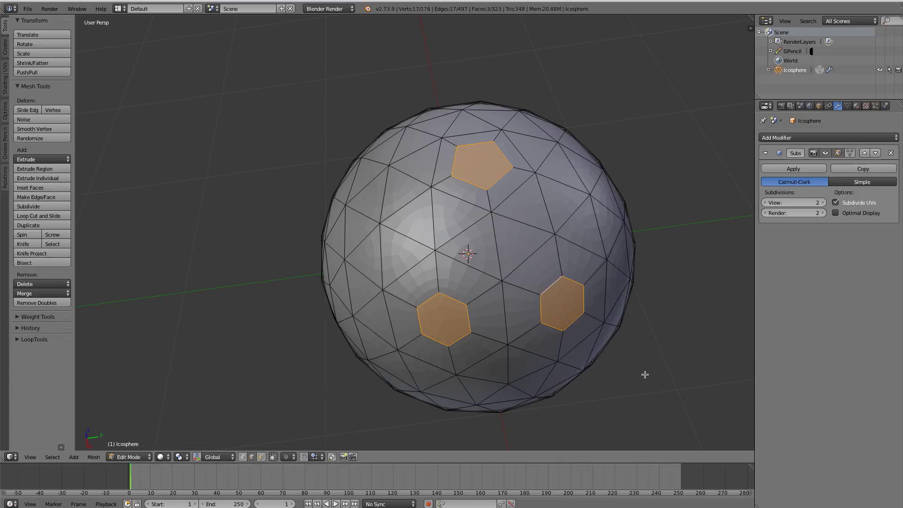
{"action": "key", "text": "i"}
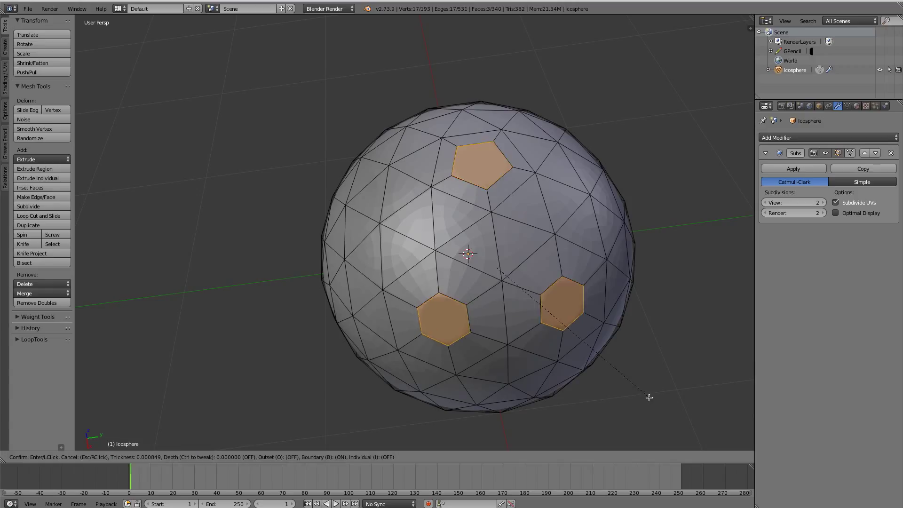
{"action": "left_click", "coordinate": [648, 395]}
Step: Inset the three hole faces repeatedly with inward depth to sink deep pockets, adding supporting loops near the rims and at the floors
{"action": "key", "text": "i"}
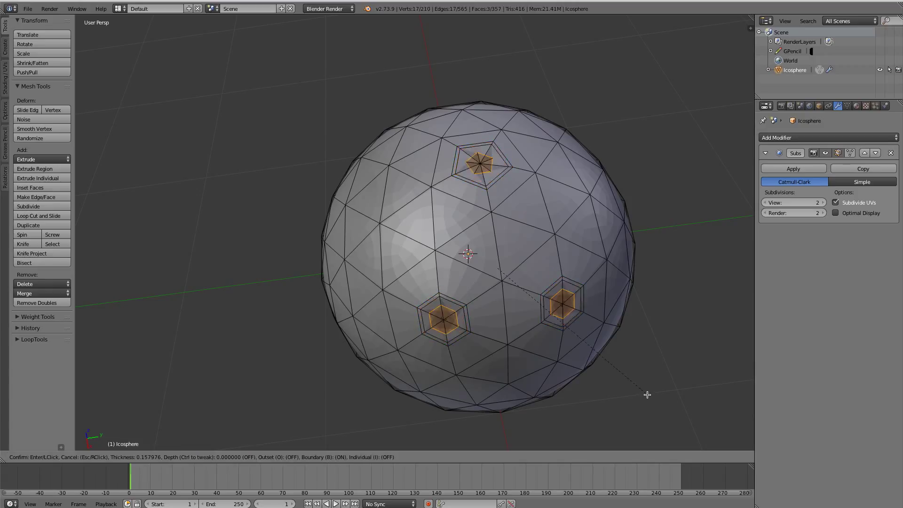
{"action": "key", "text": "ctrl"}
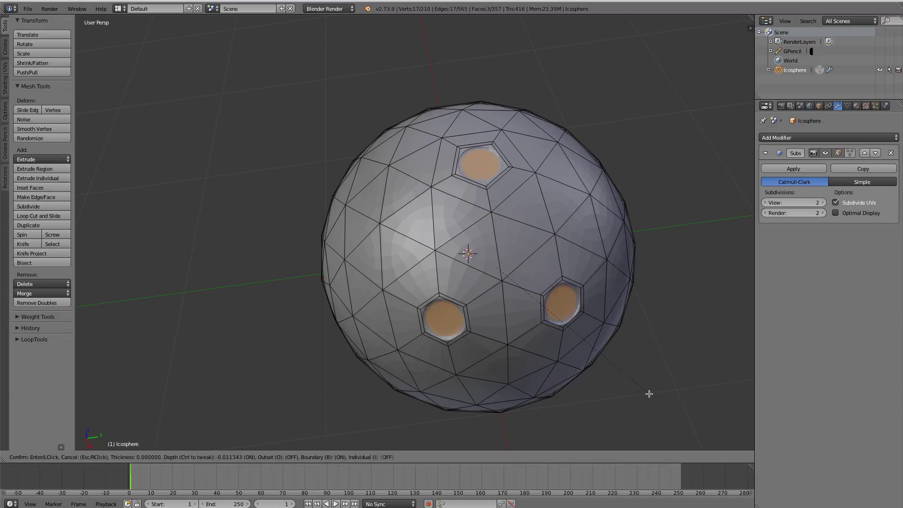
{"action": "left_click", "coordinate": [650, 394]}
{"action": "key", "text": "i"}
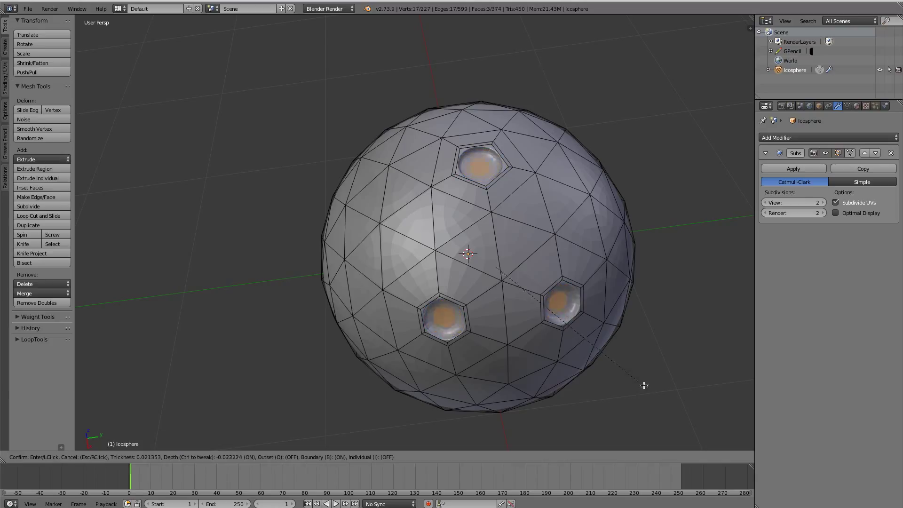
{"action": "key", "text": "ctrl"}
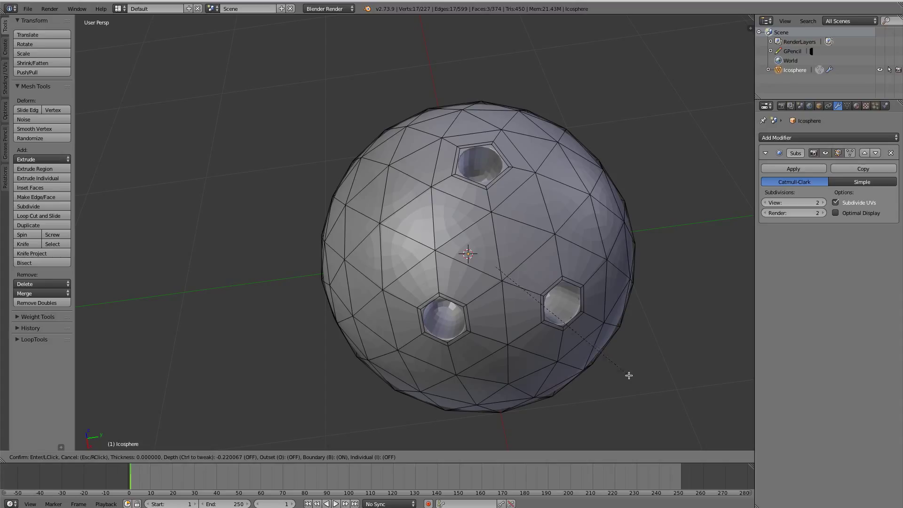
{"action": "left_click", "coordinate": [625, 368]}
{"action": "key", "text": "i"}
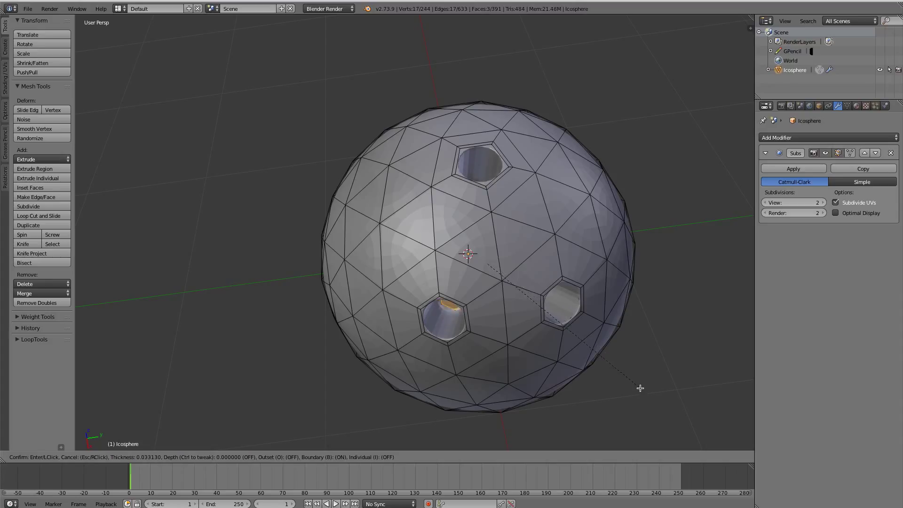
{"action": "left_click", "coordinate": [635, 375]}
Step: Clear the selection and examine the three sunken holes from several angles in Object Mode and Edit Mode
{"action": "middle_click_drag", "start_coordinate": [635, 375], "coordinate": [470, 306]}
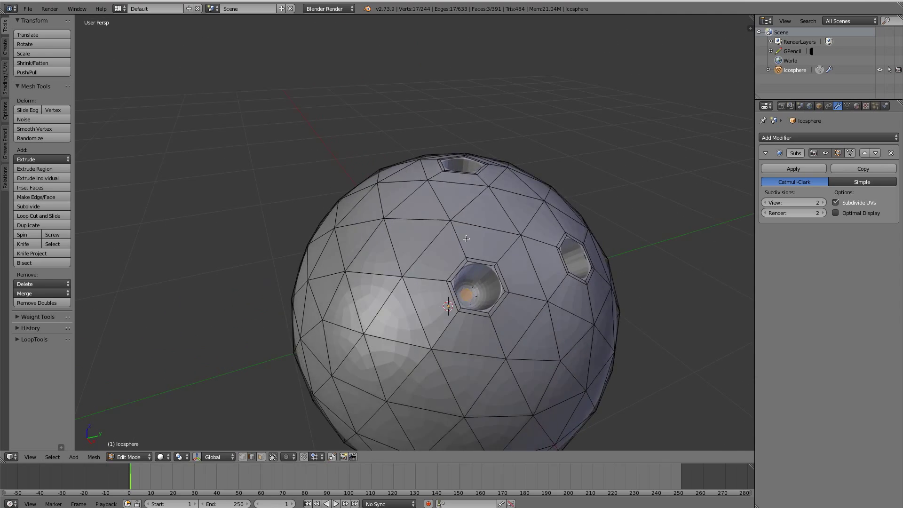
{"action": "key", "text": "Tab"}
{"action": "scroll", "coordinate": [442, 284], "scroll_direction": "down", "scroll_amount": 5}
{"action": "middle_click_drag", "start_coordinate": [417, 351], "coordinate": [435, 322]}
{"action": "key", "text": "a"}
{"action": "middle_click_drag", "start_coordinate": [380, 303], "coordinate": [289, 314]}
{"action": "scroll", "coordinate": [388, 321], "scroll_direction": "up", "scroll_amount": 3}
{"action": "key", "text": "Tab"}
{"action": "middle_click_drag", "start_coordinate": [389, 321], "coordinate": [450, 241]}
{"action": "key", "text": "Tab"}
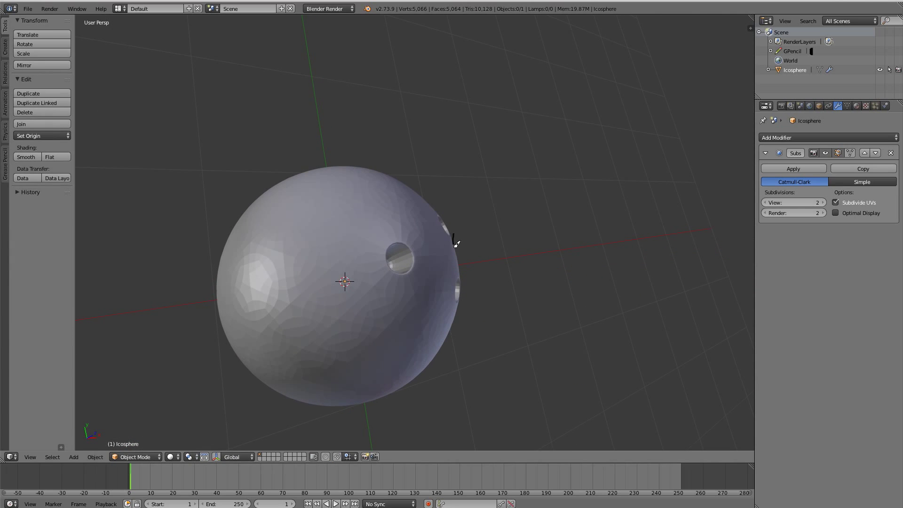
Step: Select the sphere with the three holes in Object Mode and apply smooth shading to it
{"action": "right_click", "coordinate": [316, 301]}
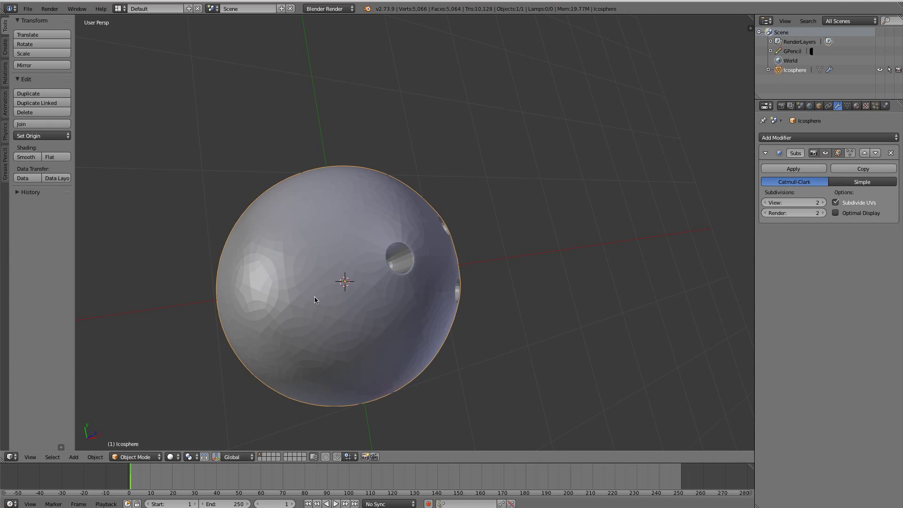
{"action": "middle_click_drag", "start_coordinate": [564, 349], "coordinate": [452, 270]}
{"action": "key", "text": "KP_7"}
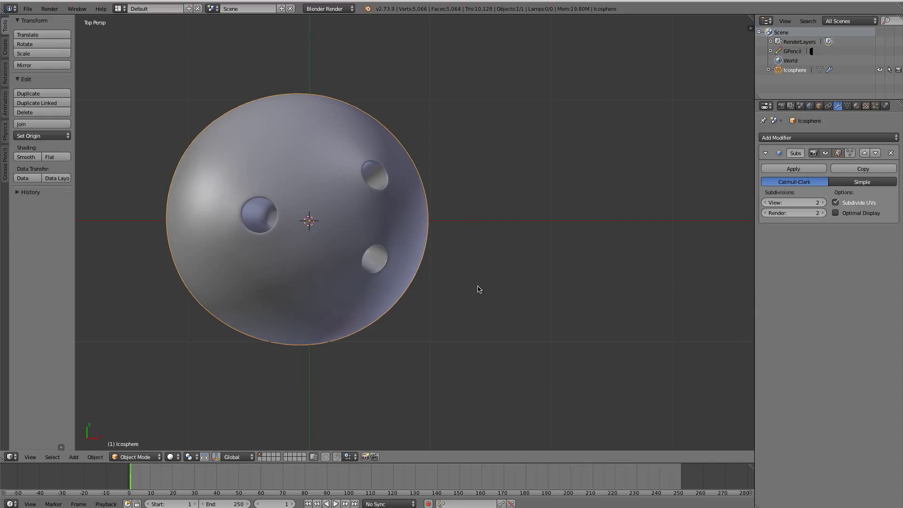
{"action": "key", "text": "shift+a"}
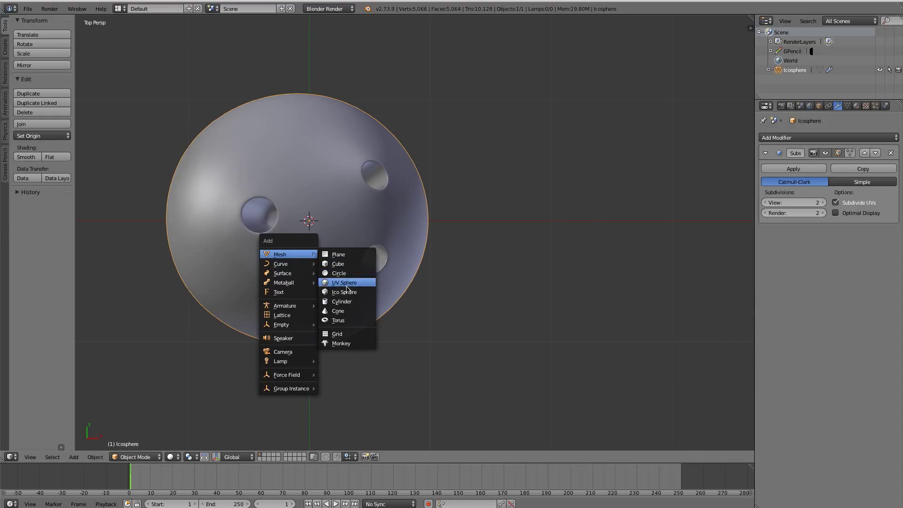
{"action": "left_click", "coordinate": [348, 292]}
{"action": "key", "text": "g"}
{"action": "key", "text": "x"}
{"action": "left_click", "coordinate": [475, 314]}
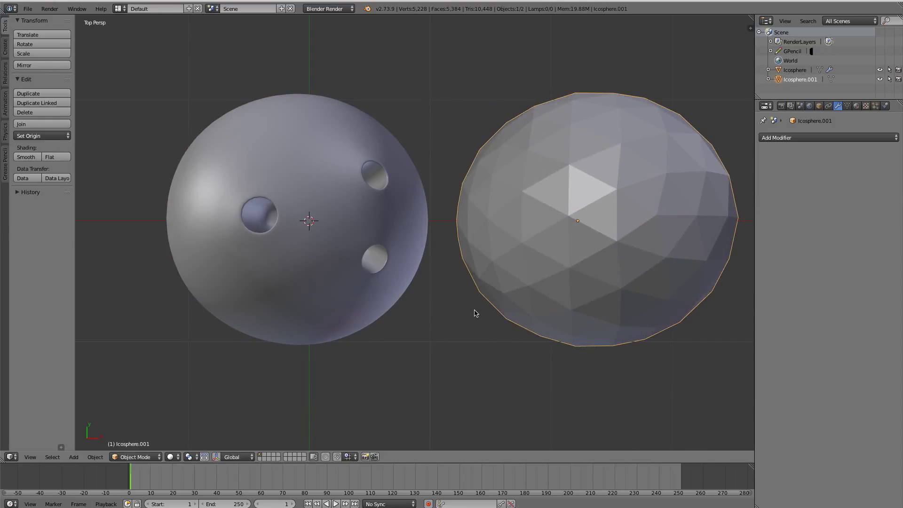
{"action": "key", "text": "F6"}
{"action": "key", "text": "x"}
{"action": "left_click", "coordinate": [612, 258]}
Step: Add a second ico sphere with 4 subdivisions and move it along the X axis beside the first sphere
{"action": "key", "text": "shift+a"}
{"action": "mouse_move", "coordinate": [607, 262]}
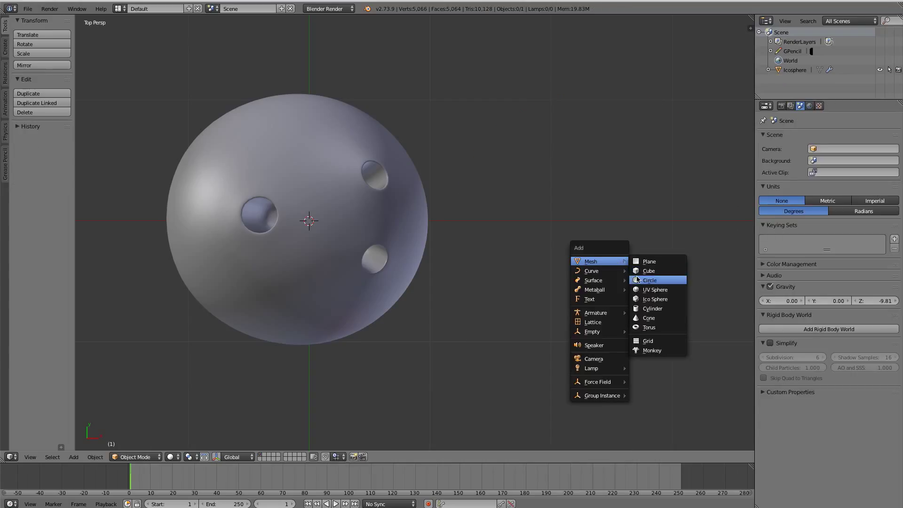
{"action": "left_click", "coordinate": [655, 300]}
{"action": "key", "text": "F6"}
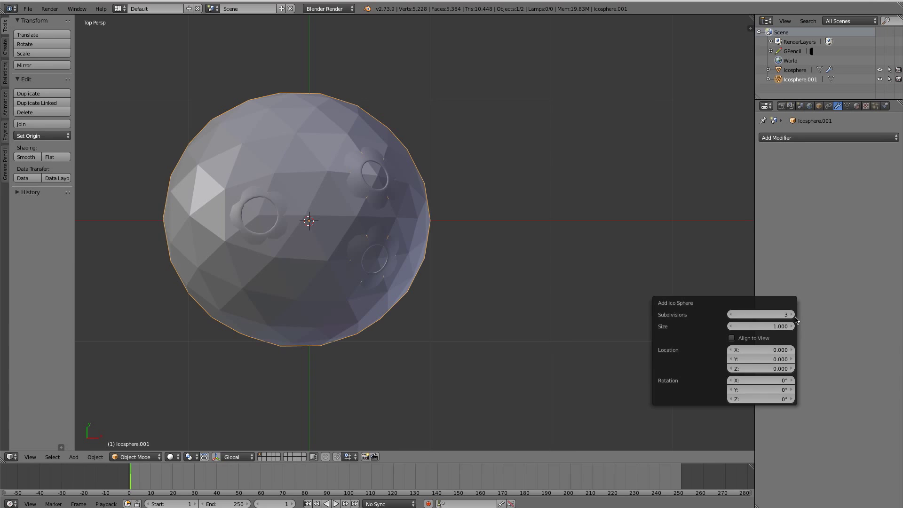
{"action": "key", "text": "g"}
{"action": "key", "text": "x"}
{"action": "left_click", "coordinate": [637, 326]}
{"action": "middle_click_drag", "start_coordinate": [637, 326], "coordinate": [555, 324], "text": "shift"}
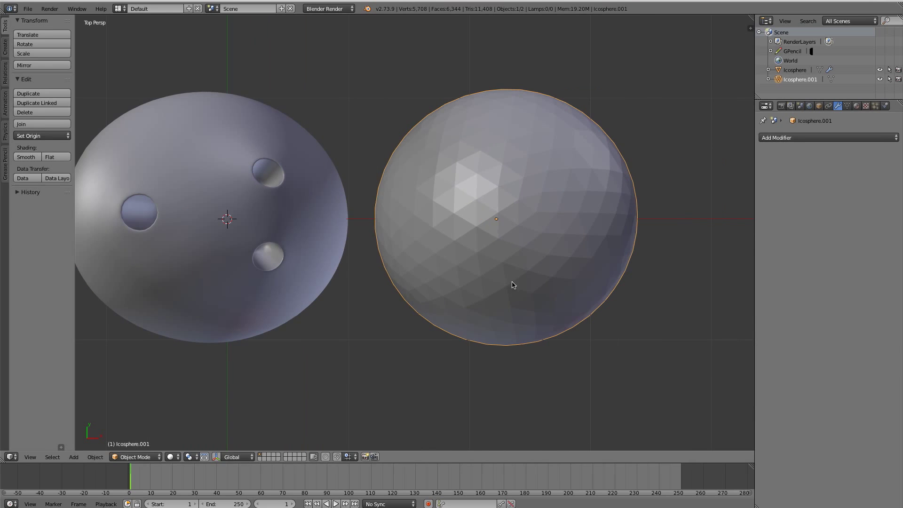
Step: Enter Edit Mode on the new ico sphere with face selection in an orthographic top view
{"action": "key", "text": "Tab"}
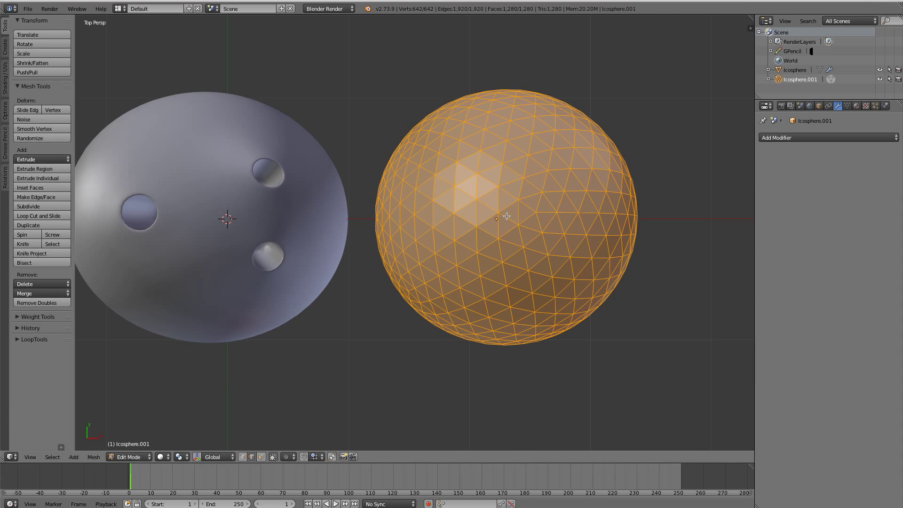
{"action": "key", "text": "ctrl+Tab"}
{"action": "left_click", "coordinate": [494, 218]}
{"action": "scroll", "coordinate": [495, 237], "scroll_direction": "down", "scroll_amount": 8}
{"action": "key", "text": "KP_5"}
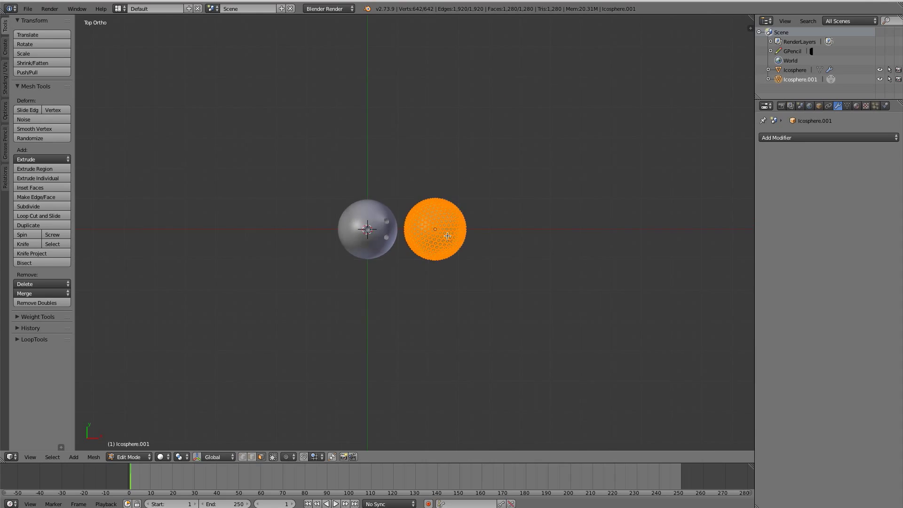
{"action": "scroll", "coordinate": [448, 235], "scroll_direction": "up", "scroll_amount": 11}
{"action": "middle_click_drag", "start_coordinate": [603, 240], "coordinate": [531, 252], "text": "shift"}
Step: Select the five faces around the sphere's top pole and grow the selection by one ring into a larger pentagon
{"action": "key", "text": "a"}
{"action": "right_click", "coordinate": [492, 207]}
{"action": "right_click", "coordinate": [506, 218], "text": "shift"}
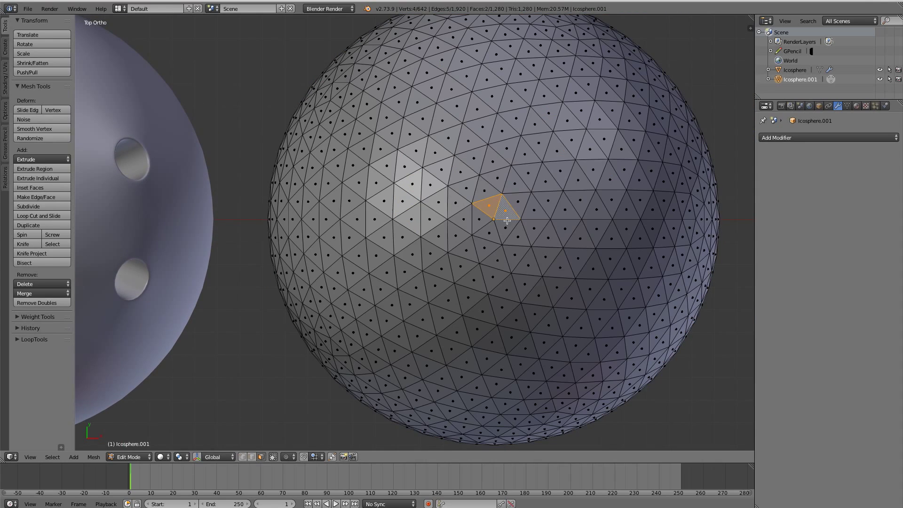
{"action": "right_click", "coordinate": [506, 228], "text": "shift"}
{"action": "right_click", "coordinate": [490, 233], "text": "shift"}
{"action": "right_click", "coordinate": [480, 218], "text": "shift"}
{"action": "scroll", "coordinate": [522, 226], "scroll_direction": "down", "scroll_amount": 4}
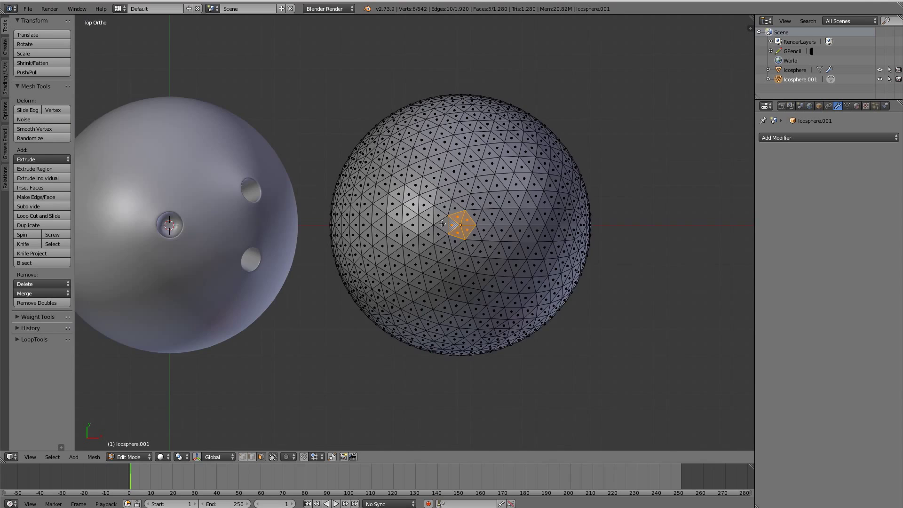
{"action": "scroll", "coordinate": [442, 224], "scroll_direction": "up", "scroll_amount": 2}
{"action": "key", "text": "ctrl+KP_Add"}
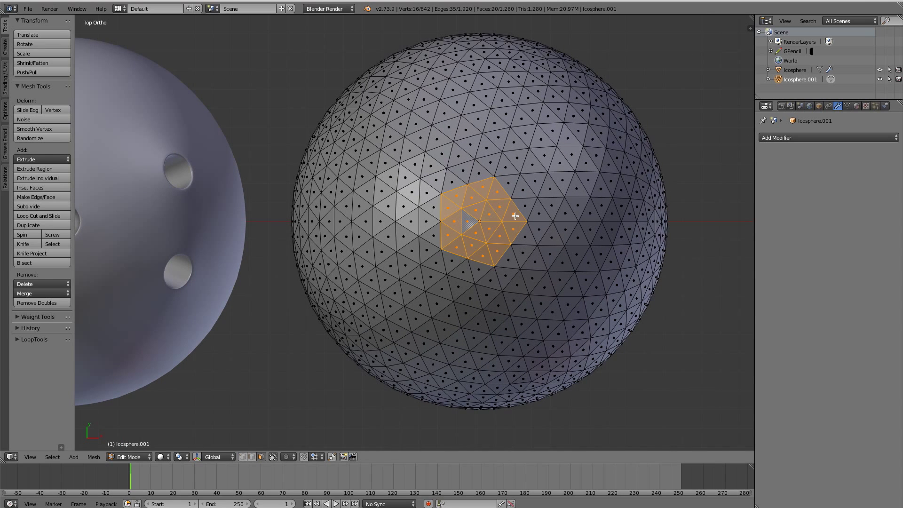
{"action": "scroll", "coordinate": [530, 221], "scroll_direction": "down", "scroll_amount": 3}
{"action": "scroll", "coordinate": [532, 222], "scroll_direction": "up", "scroll_amount": 3}
Step: Add a hexagon of six faces on the +X, +Y side of the pentagon to the selection
{"action": "middle_click_drag", "start_coordinate": [527, 221], "coordinate": [444, 215], "text": "shift"}
{"action": "left_click", "coordinate": [506, 175], "text": "shift"}
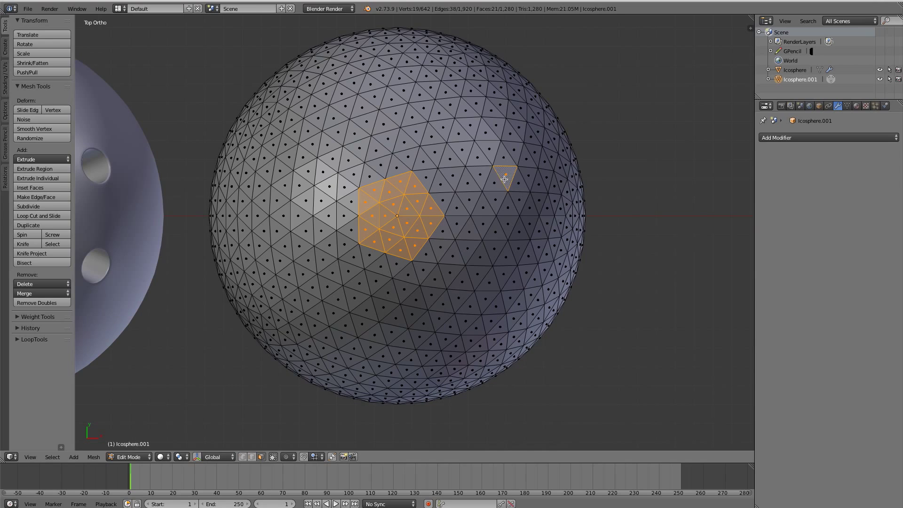
{"action": "left_click", "coordinate": [496, 200], "text": "shift"}
{"action": "left_click", "coordinate": [495, 183], "text": "shift"}
{"action": "left_click", "coordinate": [518, 182], "text": "shift"}
{"action": "left_click", "coordinate": [521, 198], "text": "shift"}
{"action": "left_click", "coordinate": [508, 208], "text": "shift"}
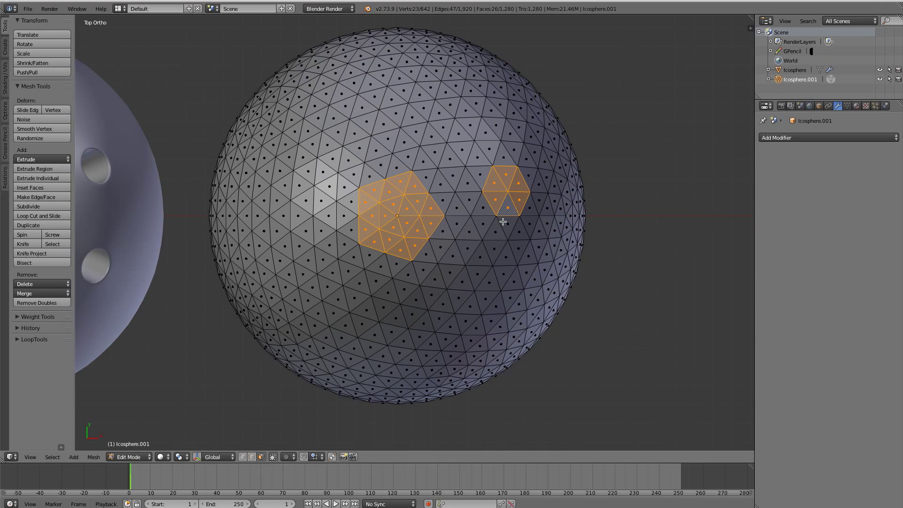
Step: Add a second hexagon of six faces on the +X, -Y side of the pentagon to the selection
{"action": "left_click", "coordinate": [480, 258], "text": "shift"}
{"action": "left_click", "coordinate": [494, 248], "text": "shift"}
{"action": "left_click", "coordinate": [507, 257], "text": "shift"}
{"action": "left_click", "coordinate": [504, 275], "text": "shift"}
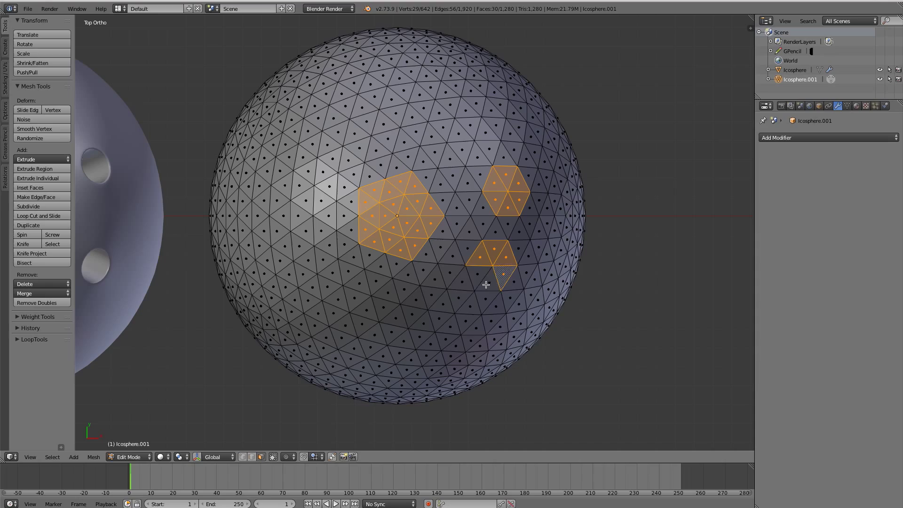
{"action": "left_click", "coordinate": [489, 282], "text": "shift"}
{"action": "left_click", "coordinate": [462, 282], "text": "shift"}
{"action": "left_click", "coordinate": [476, 277], "text": "shift"}
{"action": "left_click", "coordinate": [463, 284], "text": "shift"}
{"action": "left_click", "coordinate": [463, 284], "text": "shift"}
{"action": "middle_click_drag", "start_coordinate": [464, 284], "coordinate": [485, 278]}
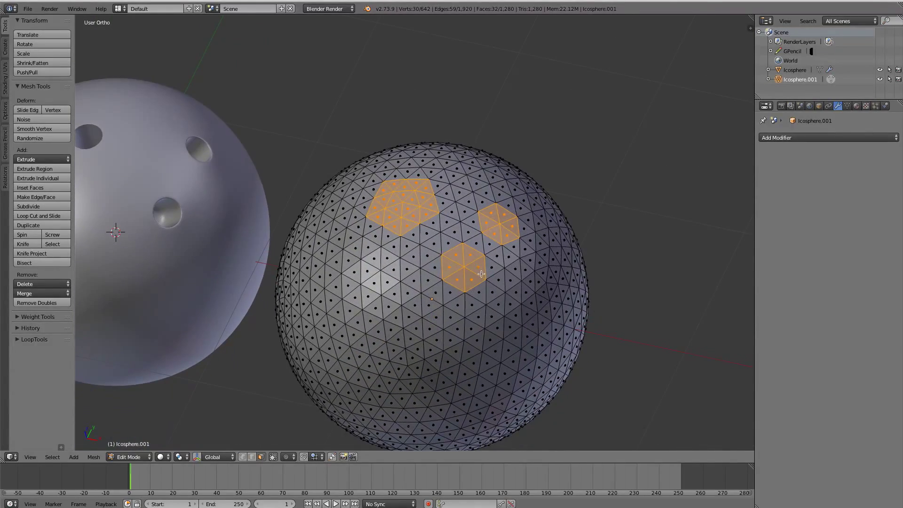
Step: Replace the selection with a six-face hexagon on the -Y side, one face row farther out from the pole
{"action": "left_click", "coordinate": [480, 268]}
{"action": "left_click", "coordinate": [476, 300], "text": "shift"}
{"action": "left_click", "coordinate": [497, 293], "text": "shift"}
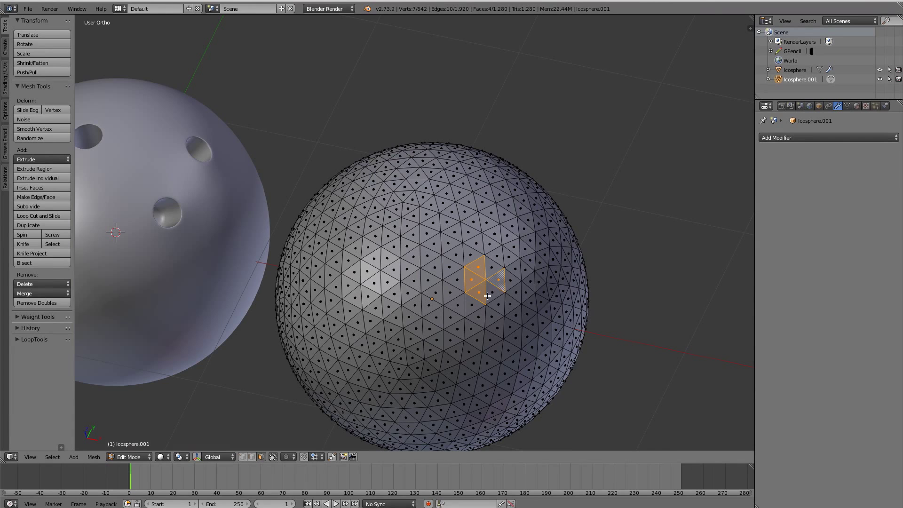
{"action": "left_click", "coordinate": [488, 270], "text": "shift"}
{"action": "key", "text": "KP_7"}
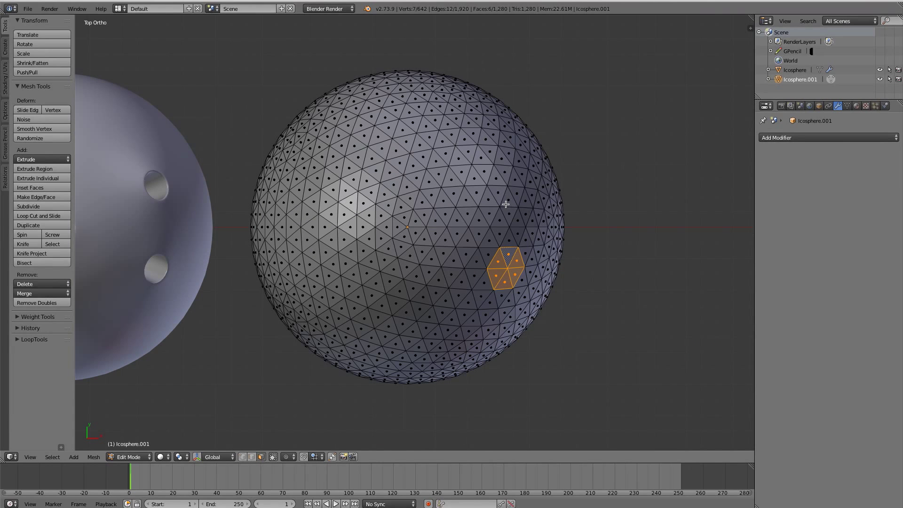
Step: Add the matching six-face hexagon on the +Y side and the enlarged pentagon around the top pole to the selection
{"action": "left_click", "coordinate": [508, 201], "text": "shift"}
{"action": "left_click", "coordinate": [520, 194], "text": "shift"}
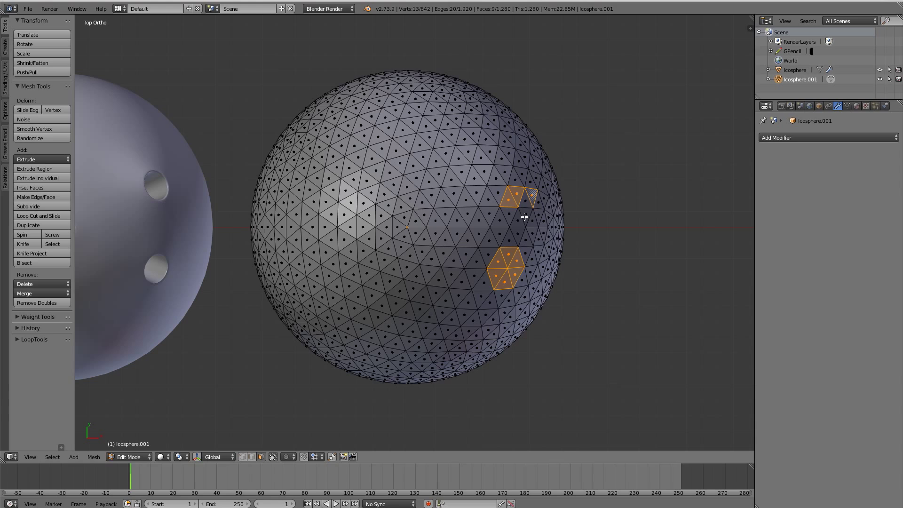
{"action": "left_click", "coordinate": [524, 217], "text": "shift"}
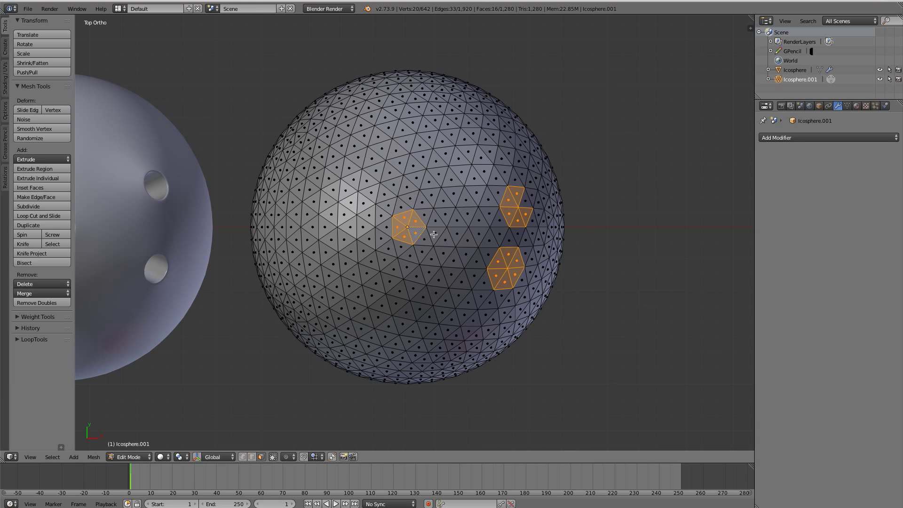
{"action": "mouse_move", "coordinate": [418, 235]}
{"action": "left_mouse_down"}
{"action": "mouse_move", "coordinate": [413, 210]}
{"action": "mouse_move", "coordinate": [394, 218]}
{"action": "mouse_move", "coordinate": [406, 245]}
{"action": "mouse_move", "coordinate": [419, 225]}
{"action": "left_mouse_up"}
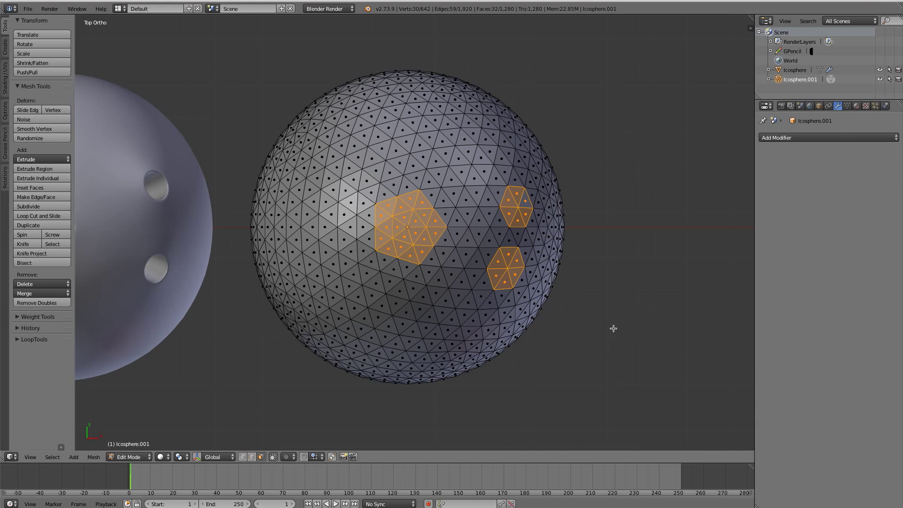
Step: Inset the pentagon and both hexagons by about 0.03 and merge each inner group into a single face
{"action": "key", "text": "i"}
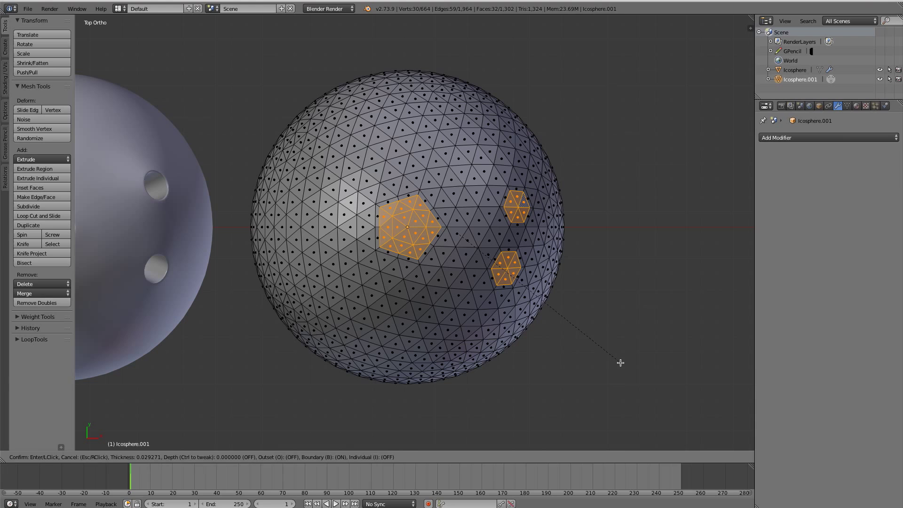
{"action": "left_click", "coordinate": [621, 363]}
{"action": "key", "text": "f"}
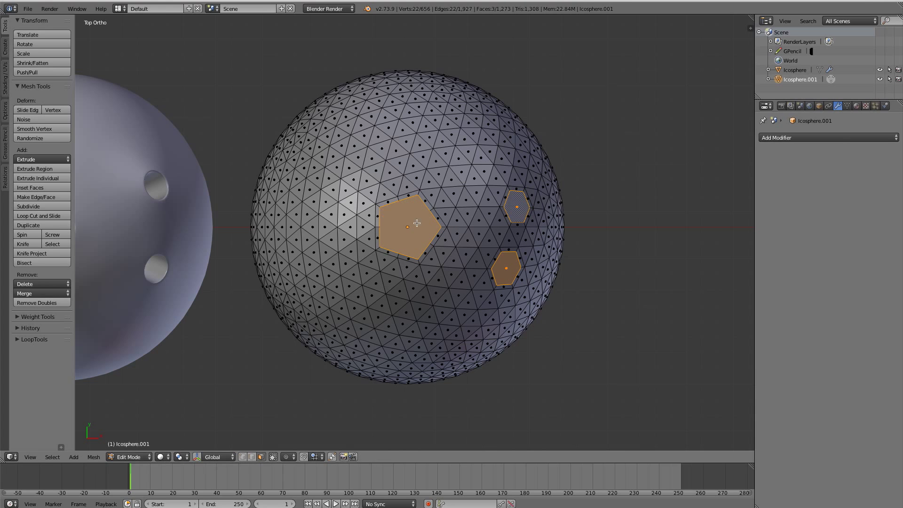
Step: Select the border edge loop of the merged pentagon face and round it with LoopTools Circle
{"action": "key", "text": "ctrl+Tab"}
{"action": "left_click", "coordinate": [399, 210]}
{"action": "right_click", "coordinate": [421, 205], "text": "alt"}
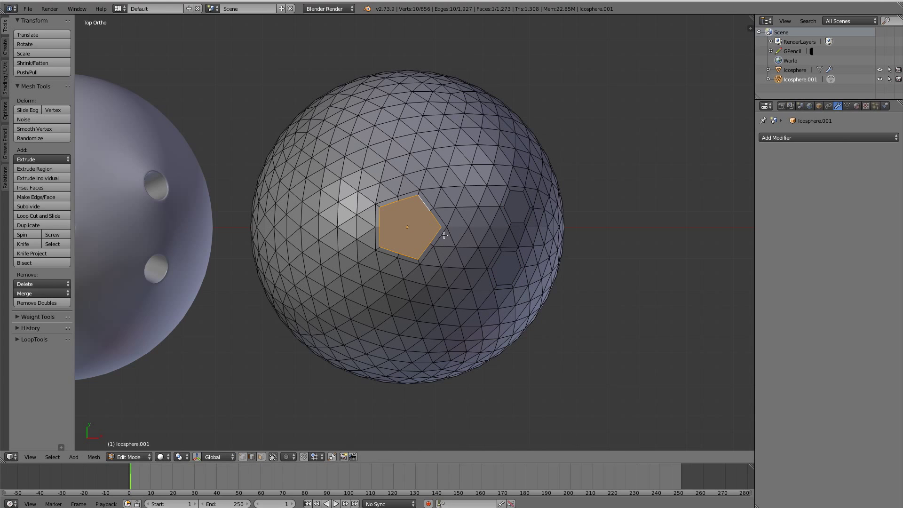
{"action": "key", "text": "w"}
{"action": "mouse_move", "coordinate": [444, 236]}
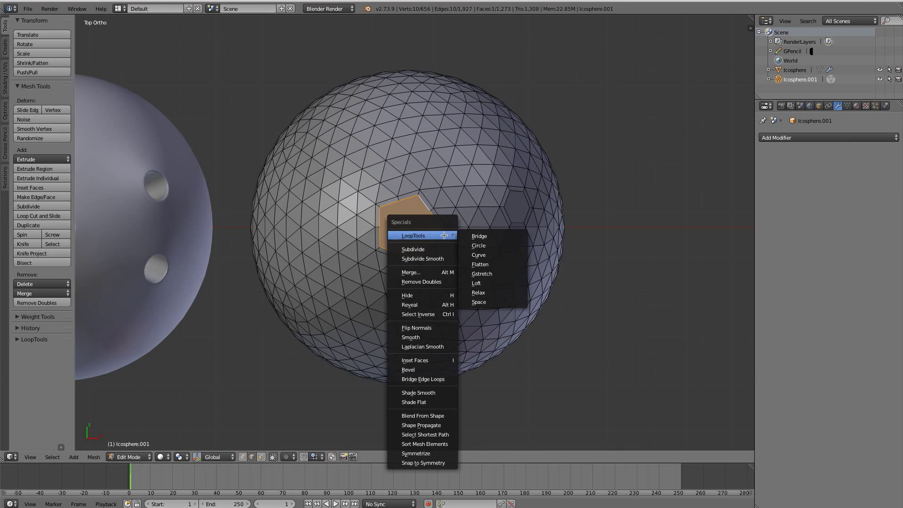
{"action": "left_click", "coordinate": [504, 245]}
Step: Add both hexagon faces beside the pole to the selected circular face
{"action": "middle_click_drag", "start_coordinate": [400, 371], "coordinate": [524, 250]}
{"action": "key", "text": "KP_7"}
{"action": "left_click", "coordinate": [511, 268], "text": "shift"}
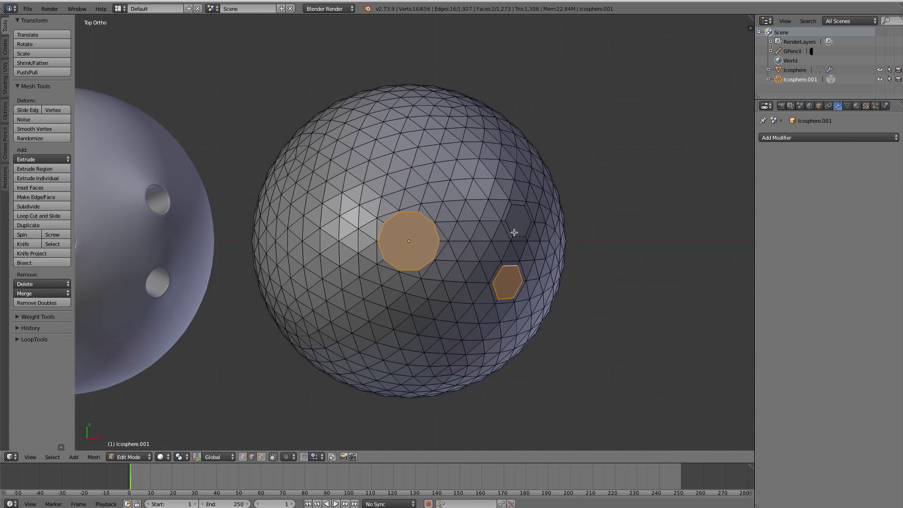
{"action": "left_click", "coordinate": [520, 239], "text": "shift"}
{"action": "middle_click_drag", "start_coordinate": [464, 391], "coordinate": [473, 282]}
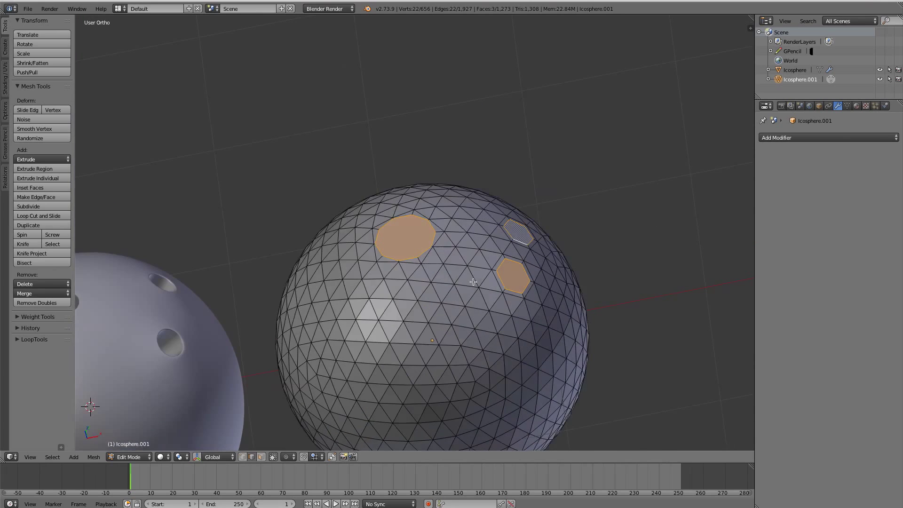
Step: Scale the circular pole face down slightly and lower it along Z into the sphere's surface
{"action": "left_click", "coordinate": [413, 256]}
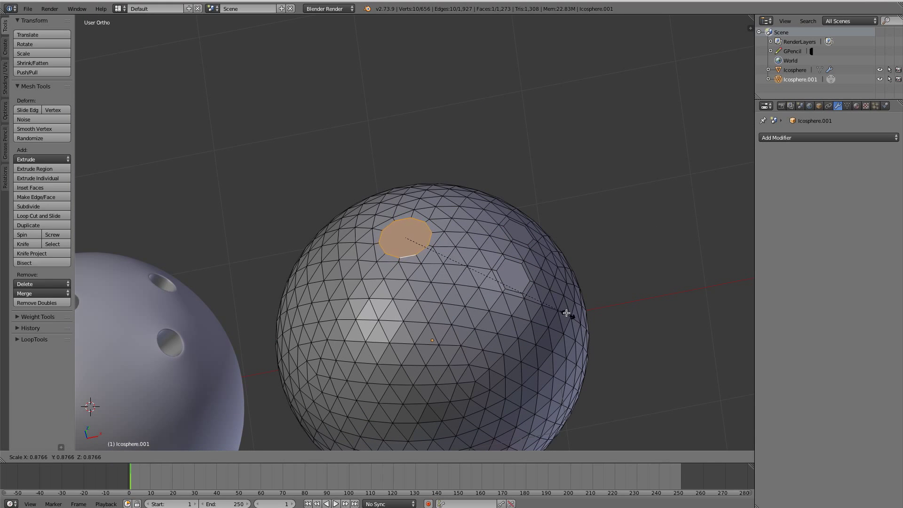
{"action": "key", "text": "KP_1"}
{"action": "middle_click_drag", "start_coordinate": [479, 250], "coordinate": [464, 257]}
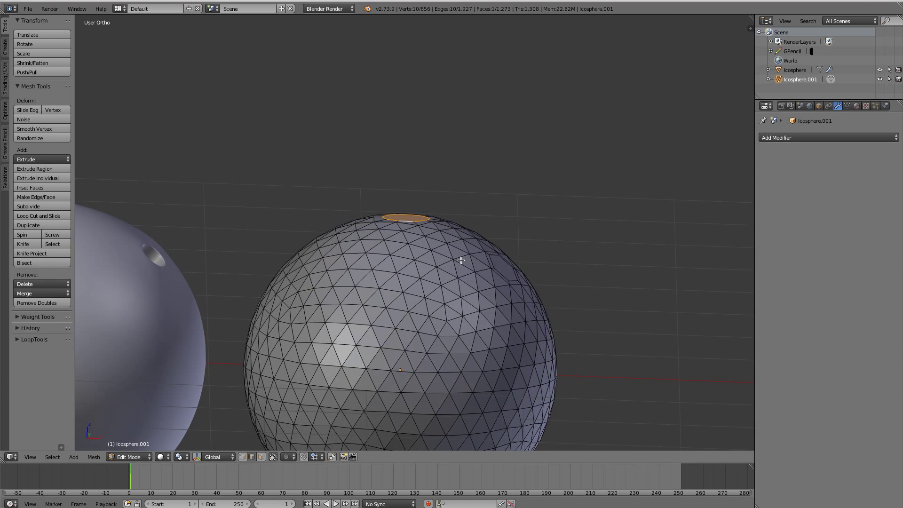
{"action": "key", "text": "g"}
{"action": "key", "text": "z"}
{"action": "left_click", "coordinate": [464, 247]}
Step: Select the circular face and both hexagons and inset them with zero thickness and a depth of about -0.29 to form holes
{"action": "key", "text": "KP_7"}
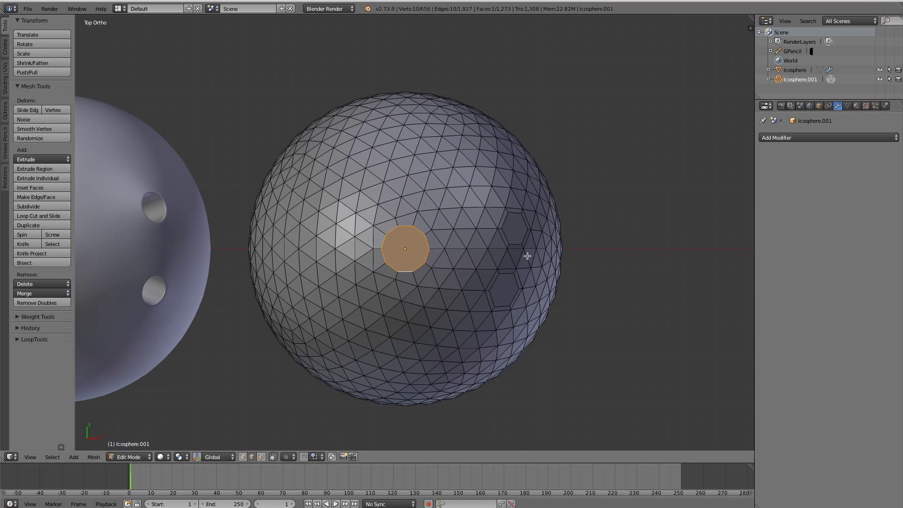
{"action": "left_click", "coordinate": [509, 219], "text": "shift"}
{"action": "left_click", "coordinate": [504, 287], "text": "shift"}
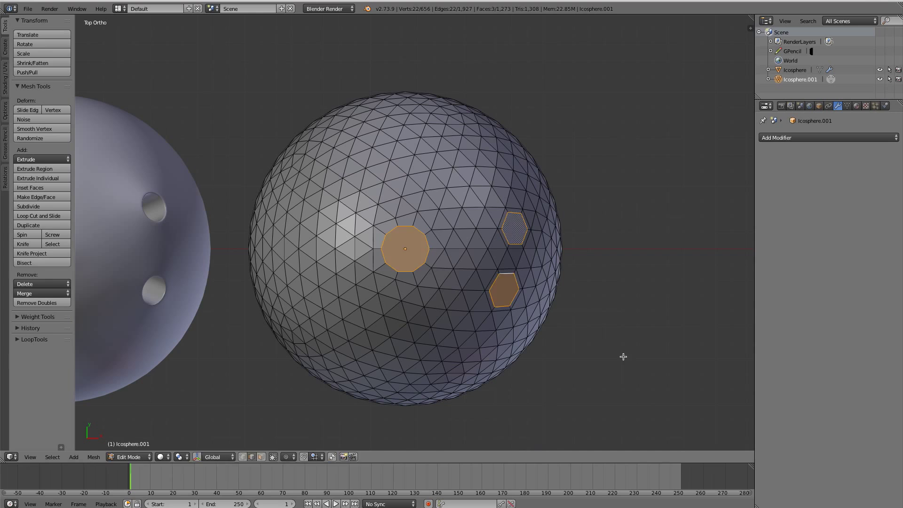
{"action": "key", "text": "i"}
{"action": "key", "text": "ctrl"}
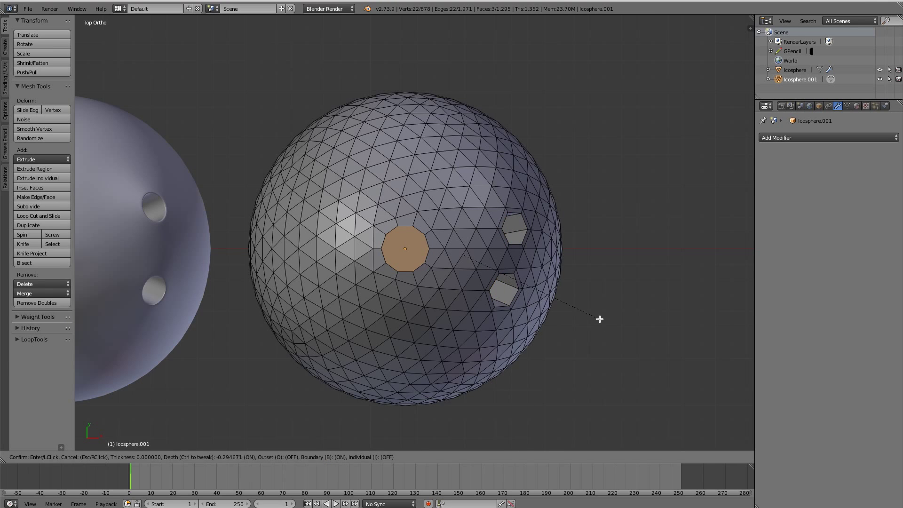
{"action": "left_click", "coordinate": [600, 319]}
{"action": "middle_click_drag", "start_coordinate": [600, 319], "coordinate": [607, 254]}
Step: Add a Subdivision Surface modifier to the new ball with 2 view subdivisions
{"action": "key", "text": "Tab"}
{"action": "left_click", "coordinate": [800, 137]}
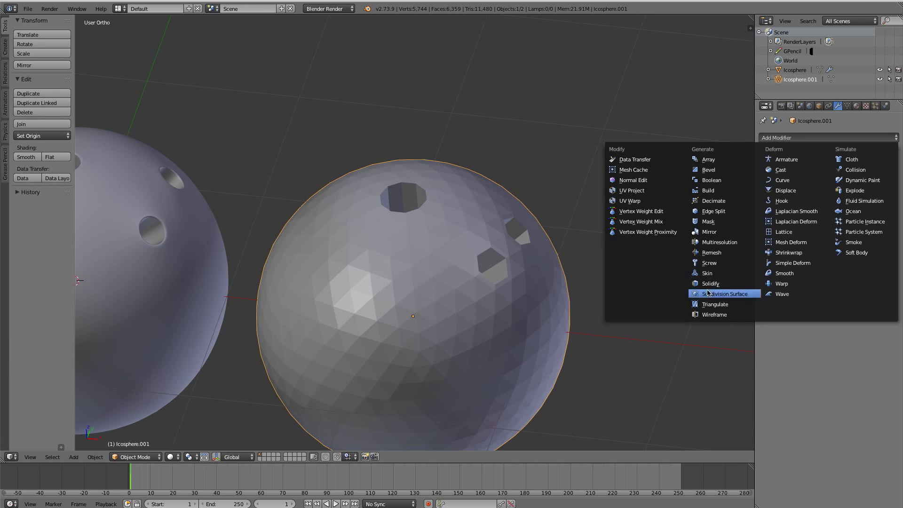
{"action": "left_click", "coordinate": [708, 294]}
{"action": "left_click", "coordinate": [823, 202]}
Step: Add an edge loop around the large hole's outer rim, slid evenly so that it runs parallel to the outer pentagon border
{"action": "key", "text": "Tab"}
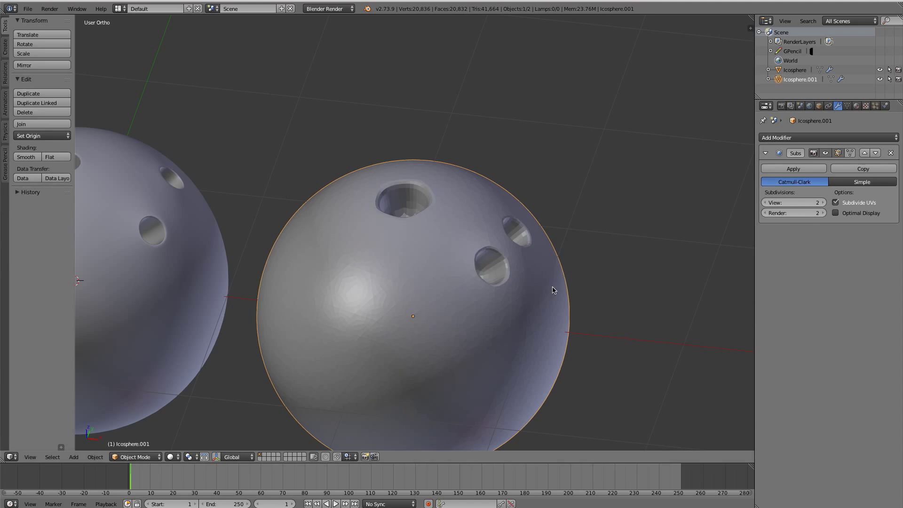
{"action": "scroll", "coordinate": [418, 193], "scroll_direction": "up", "scroll_amount": 2}
{"action": "middle_click_drag", "start_coordinate": [418, 193], "coordinate": [464, 181]}
{"action": "scroll", "coordinate": [466, 181], "scroll_direction": "up", "scroll_amount": 1}
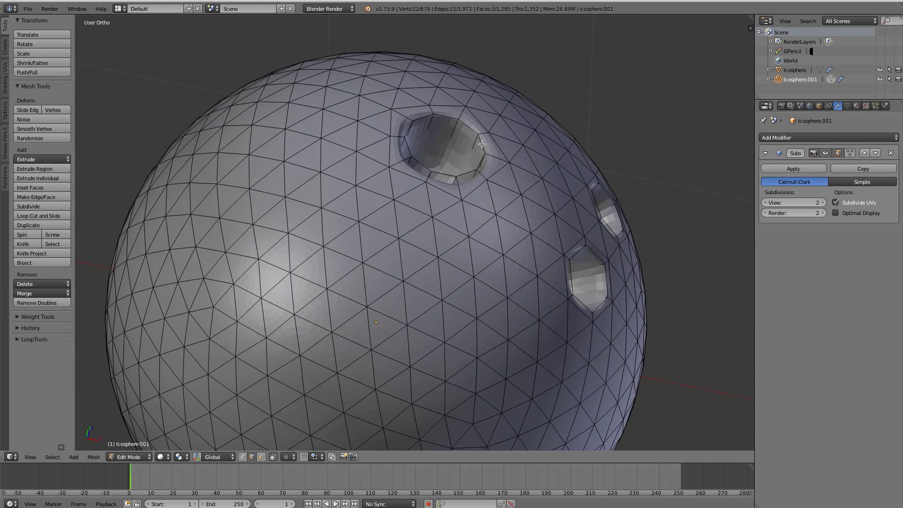
{"action": "right_click", "coordinate": [482, 144], "text": "alt"}
{"action": "scroll", "coordinate": [484, 144], "scroll_direction": "up", "scroll_amount": 4}
{"action": "middle_click_drag", "start_coordinate": [557, 91], "coordinate": [538, 148]}
{"action": "key", "text": "ctrl+r"}
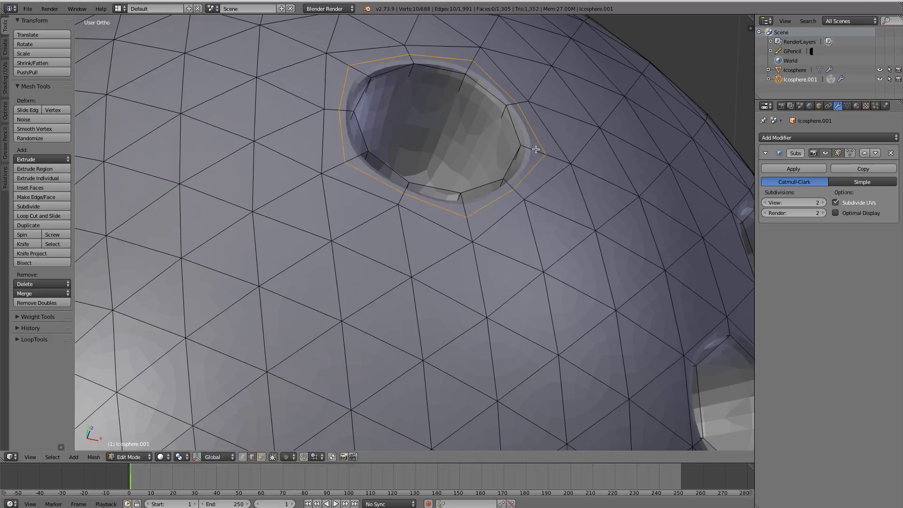
{"action": "left_click", "coordinate": [537, 148]}
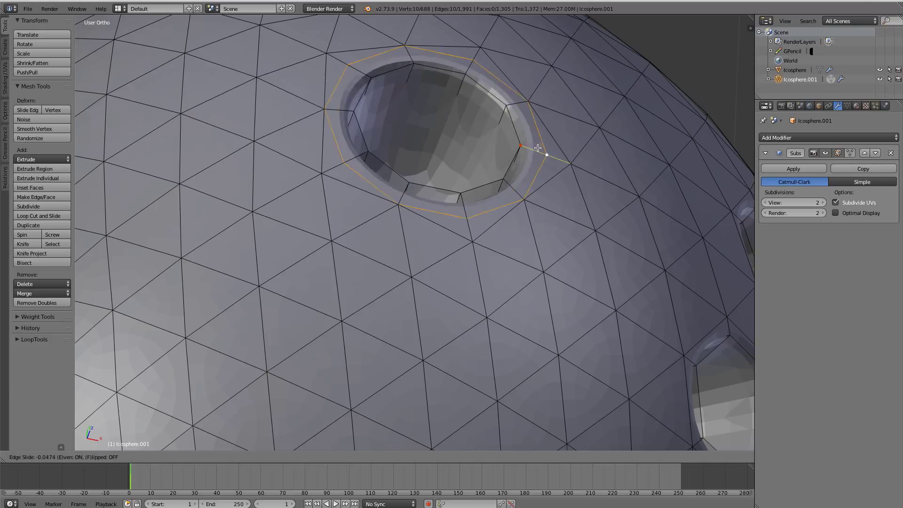
{"action": "key", "text": "e"}
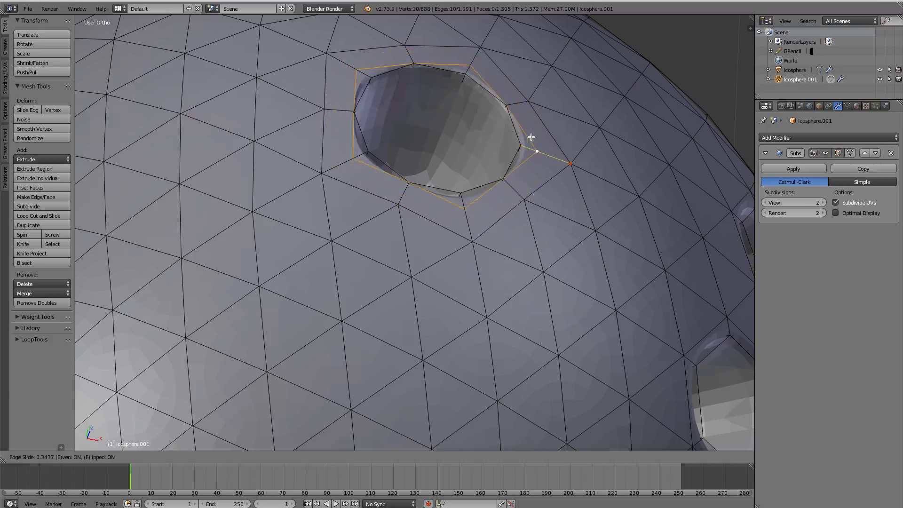
{"action": "key", "text": "f"}
{"action": "left_click", "coordinate": [548, 152]}
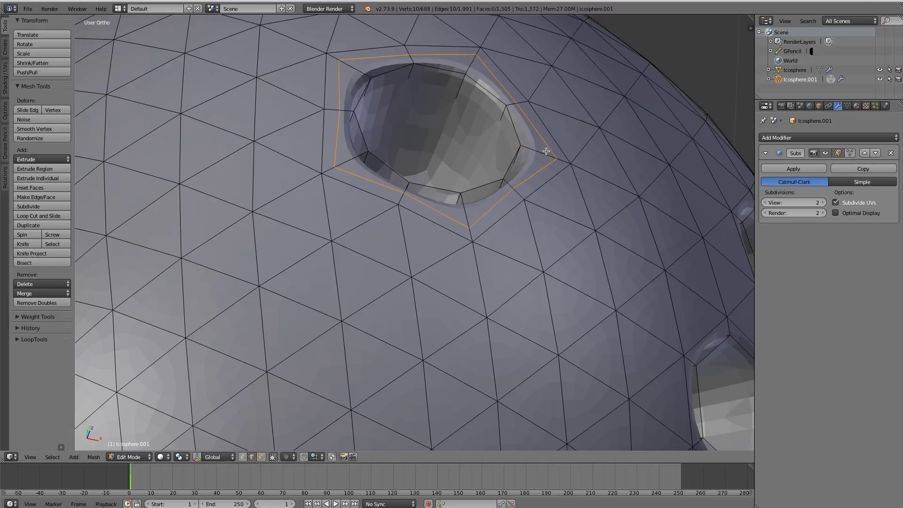
Step: Add an edge loop around the inner wall of the large hole
{"action": "key", "text": "a"}
{"action": "key", "text": "ctrl+r"}
{"action": "left_click", "coordinate": [504, 106]}
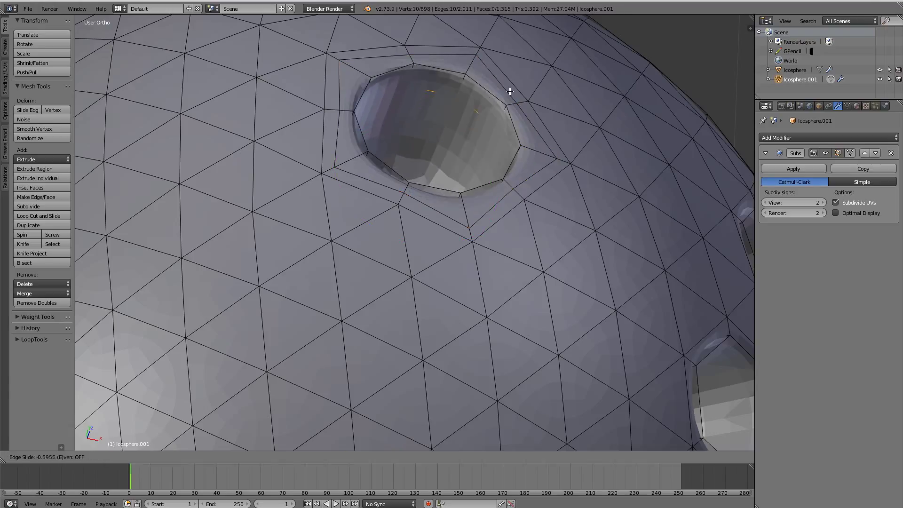
{"action": "right_click", "coordinate": [511, 87]}
{"action": "key", "text": "g"}
{"action": "key", "text": "g"}
{"action": "left_click", "coordinate": [486, 113]}
Step: Bevel the large hole's rim edge loop with a single segment and an offset of about 0.024
{"action": "right_click", "coordinate": [492, 88], "text": "alt"}
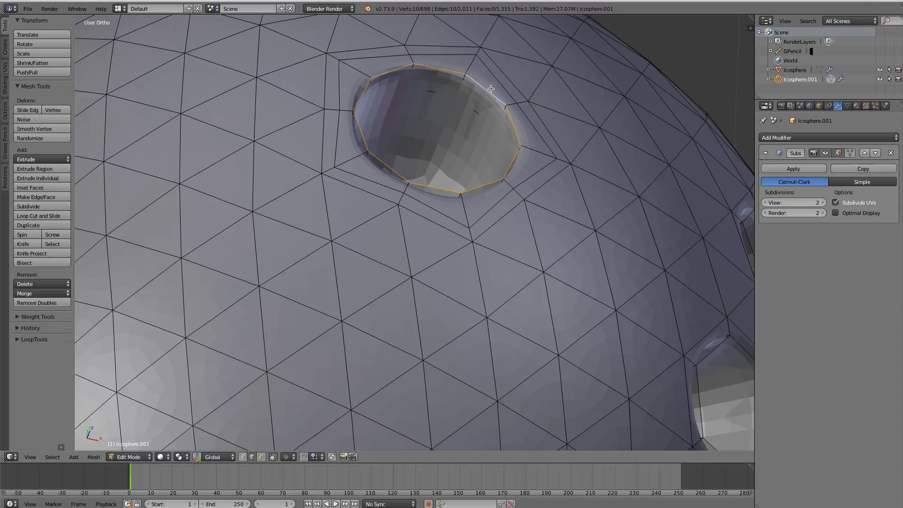
{"action": "key", "text": "e"}
{"action": "key", "text": "s"}
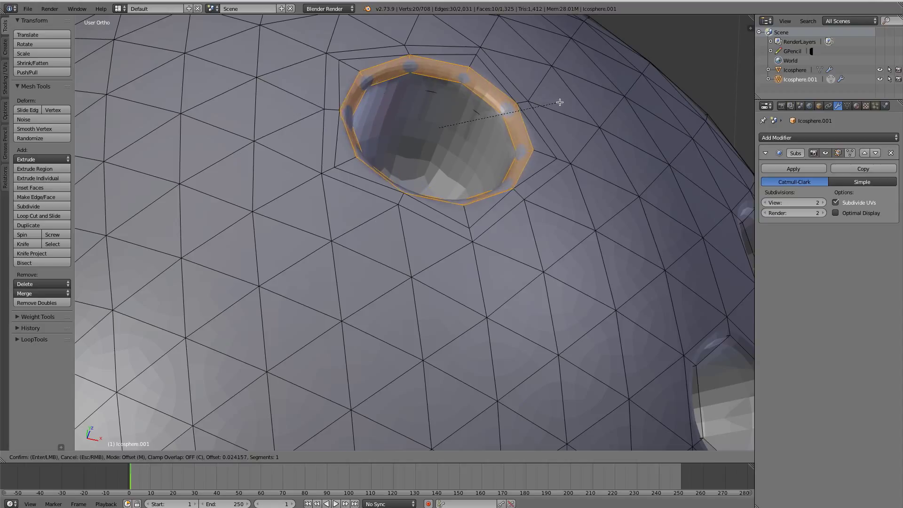
{"action": "left_click", "coordinate": [557, 103]}
Step: Select both beveled edge loops of the large hole's rim and increase their crease
{"action": "right_click", "coordinate": [484, 97], "text": "alt"}
{"action": "right_click", "coordinate": [492, 84], "text": "alt+shift"}
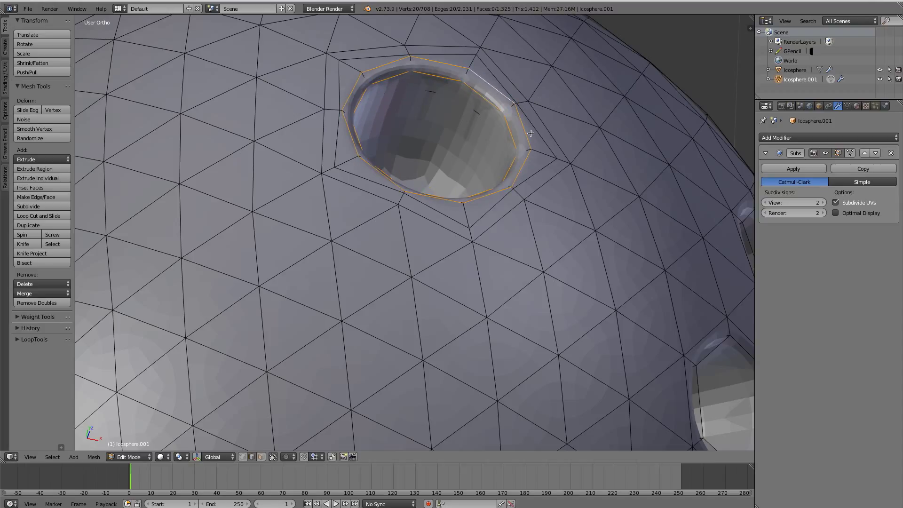
{"action": "key", "text": "shift+e"}
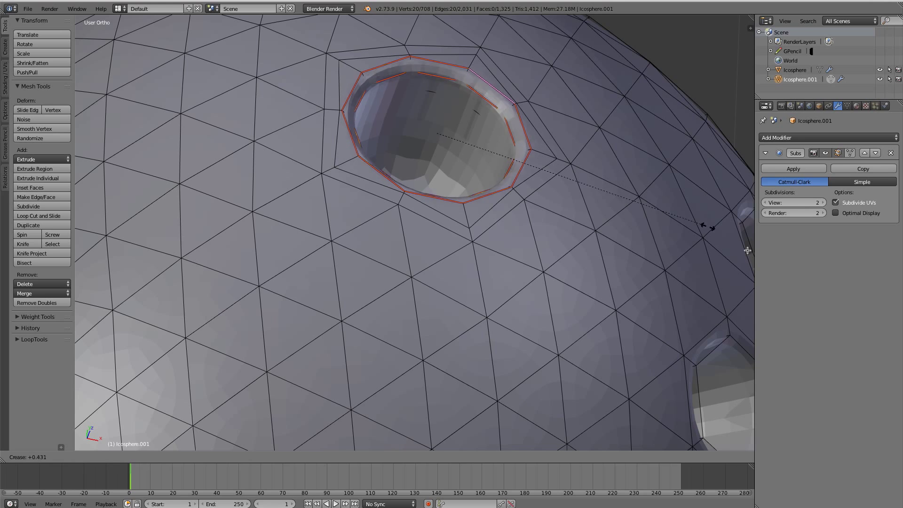
{"action": "left_click", "coordinate": [82, 255]}
{"action": "key", "text": "Tab"}
{"action": "scroll", "coordinate": [575, 269], "scroll_direction": "down", "scroll_amount": 8}
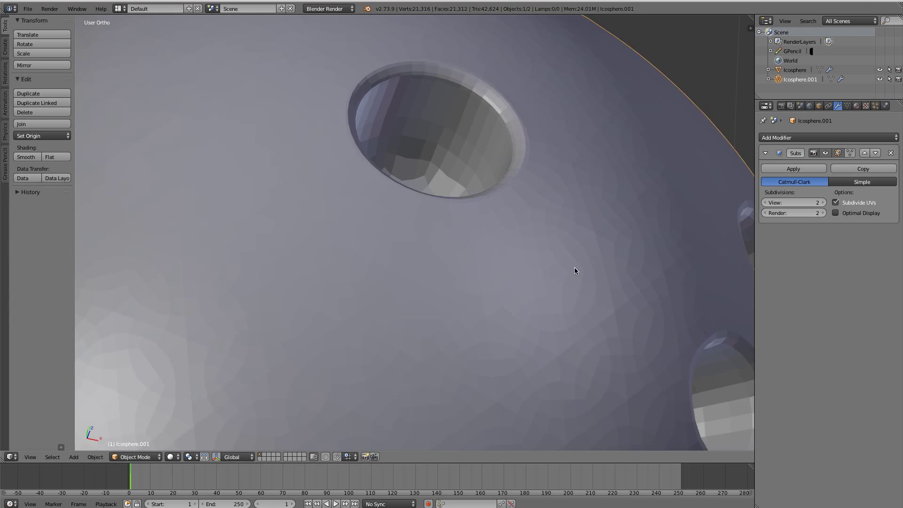
Step: Delete the first ball so only the denser sphere with the larger hole remains
{"action": "scroll", "coordinate": [382, 266], "scroll_direction": "up", "scroll_amount": 3}
{"action": "middle_click_drag", "start_coordinate": [414, 214], "coordinate": [475, 225]}
{"action": "middle_click_drag", "start_coordinate": [475, 225], "coordinate": [435, 249]}
{"action": "right_click", "coordinate": [250, 225]}
{"action": "key", "text": "x"}
{"action": "left_click", "coordinate": [247, 225]}
{"action": "middle_click_drag", "start_coordinate": [589, 254], "coordinate": [562, 240]}
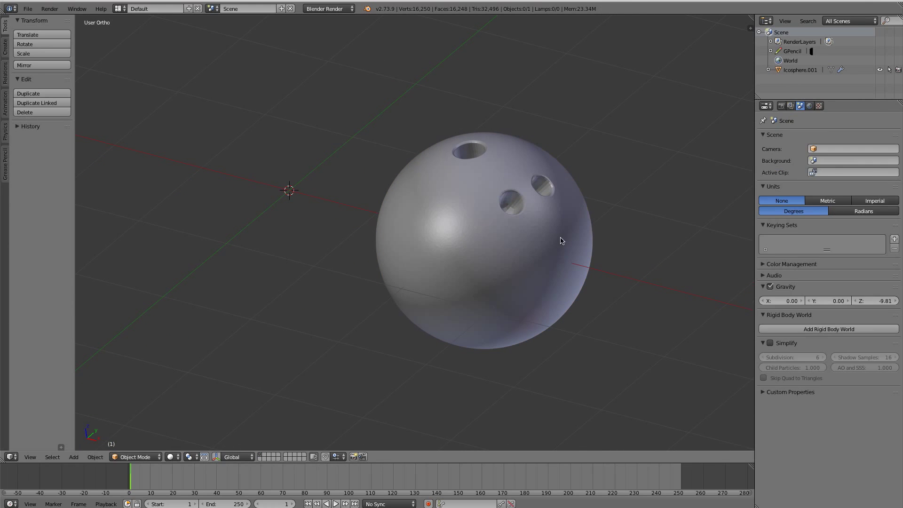
Step: Select the remaining ball and apply smooth shading to it in Object Mode
{"action": "right_click", "coordinate": [560, 238]}
{"action": "scroll", "coordinate": [564, 183], "scroll_direction": "up", "scroll_amount": 2}
{"action": "key", "text": "Tab"}
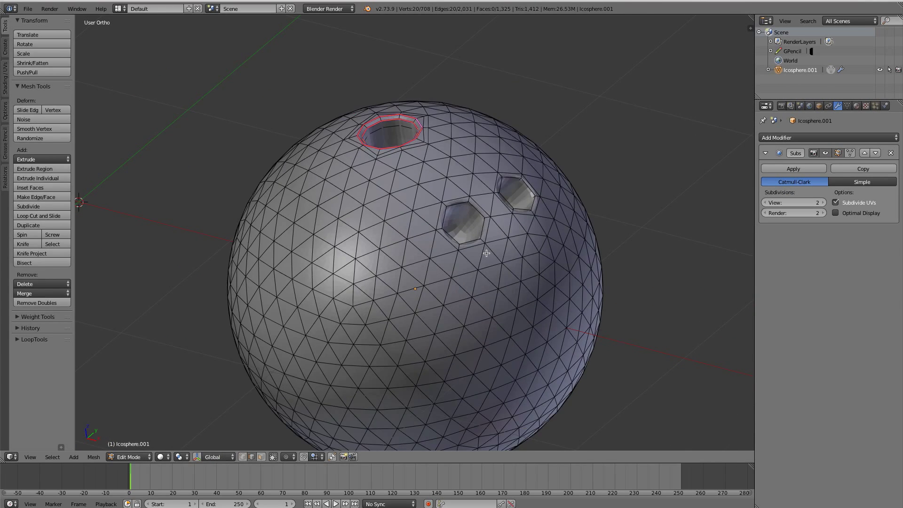
{"action": "key", "text": "Tab"}
{"action": "mouse_move", "coordinate": [595, 214]}
{"action": "middle_mouse_down"}
{"action": "mouse_move", "coordinate": [341, 264]}
{"action": "mouse_move", "coordinate": [404, 348]}
{"action": "mouse_move", "coordinate": [476, 298]}
{"action": "mouse_move", "coordinate": [320, 262]}
{"action": "middle_mouse_up"}
{"action": "scroll", "coordinate": [473, 233], "scroll_direction": "down", "scroll_amount": 2}
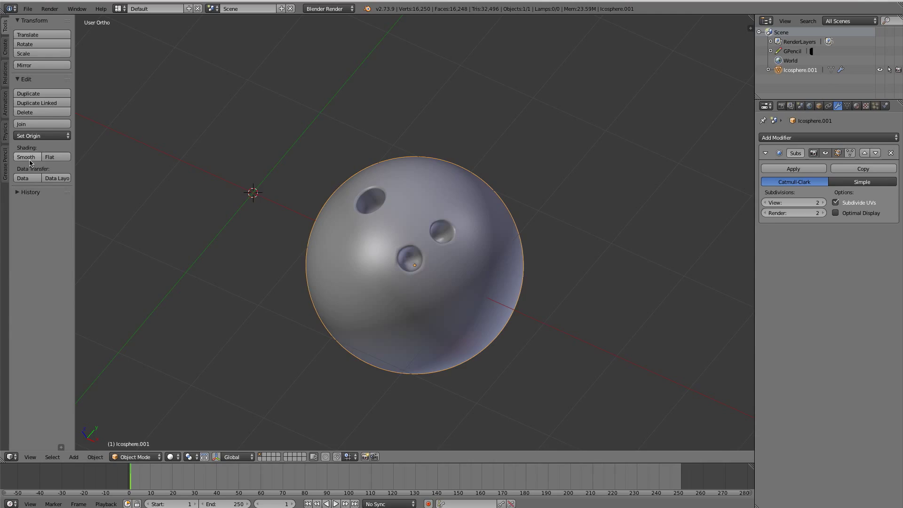
Step: Select the rim edge loops of both small hexagonal holes and bevel them slightly with one segment
{"action": "scroll", "coordinate": [441, 286], "scroll_direction": "up", "scroll_amount": 2}
{"action": "key", "text": "Tab"}
{"action": "scroll", "coordinate": [441, 286], "scroll_direction": "up", "scroll_amount": 3}
{"action": "key", "text": "a"}
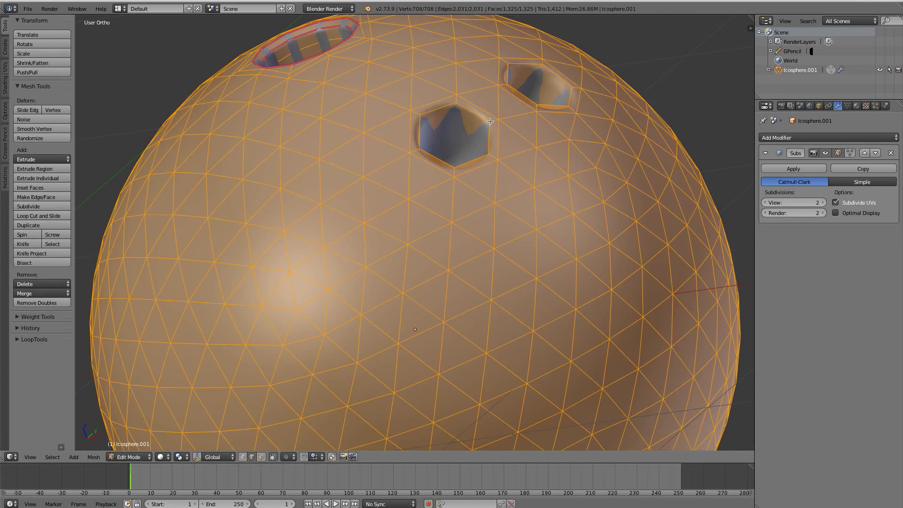
{"action": "right_click", "coordinate": [472, 112], "text": "alt"}
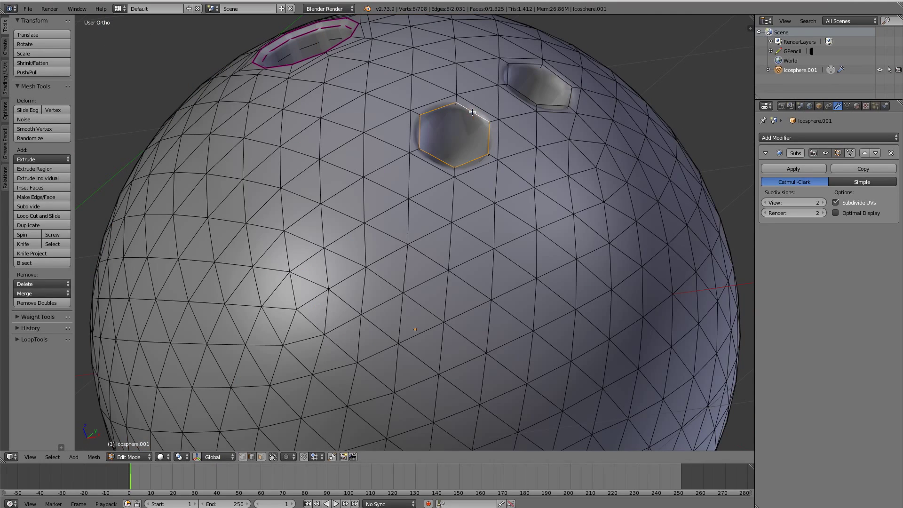
{"action": "right_click", "coordinate": [528, 96], "text": "alt+shift"}
{"action": "key", "text": "ctrl+b"}
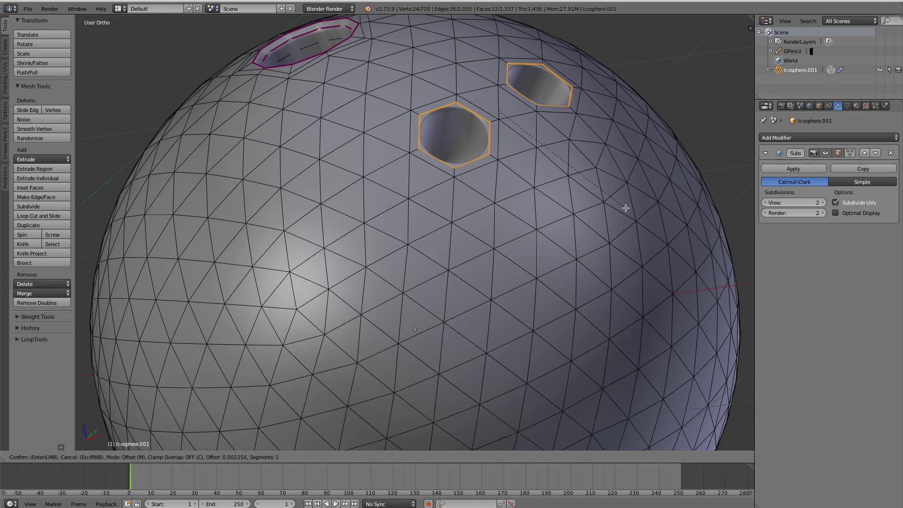
{"action": "left_click", "coordinate": [657, 253]}
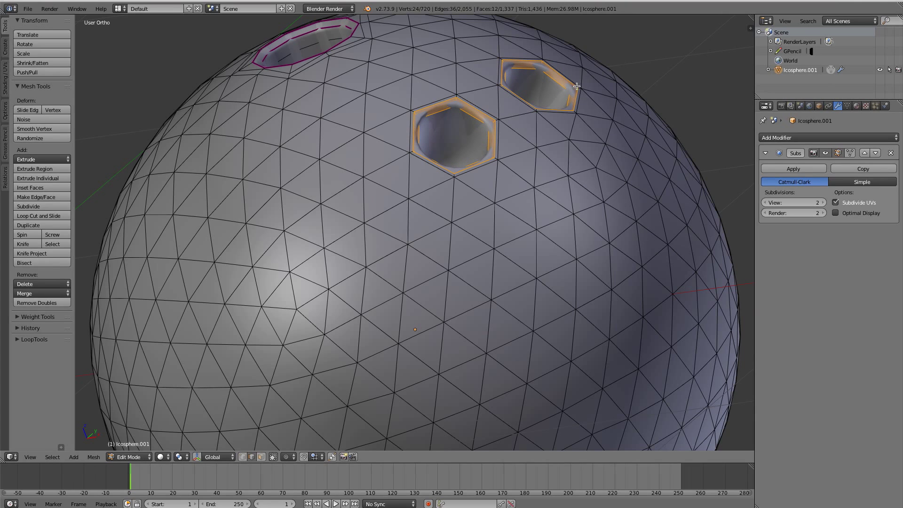
Step: Select the inner and outer beveled loops of both small holes, crease them about 0.7, and return to Object Mode
{"action": "right_click", "coordinate": [558, 69], "text": "alt"}
{"action": "right_click", "coordinate": [554, 77], "text": "alt+shift"}
{"action": "right_click", "coordinate": [466, 112], "text": "alt+shift"}
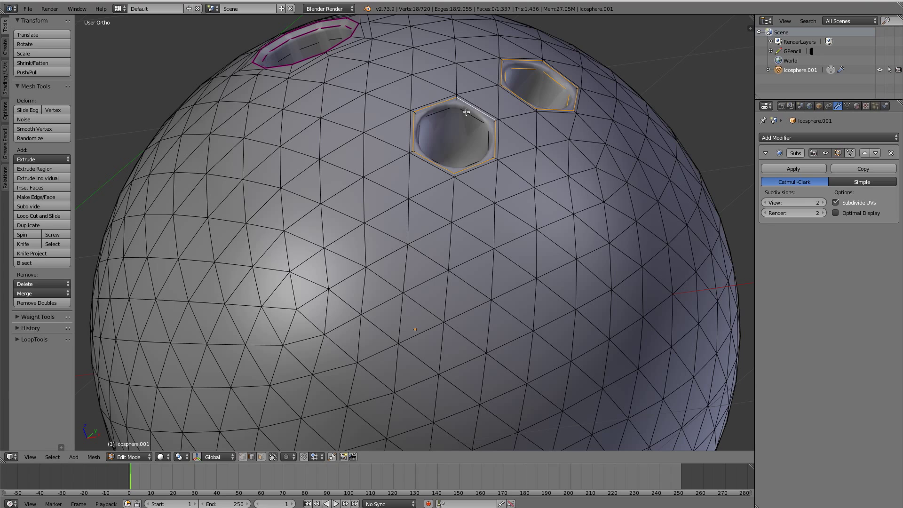
{"action": "key", "text": "shift+e"}
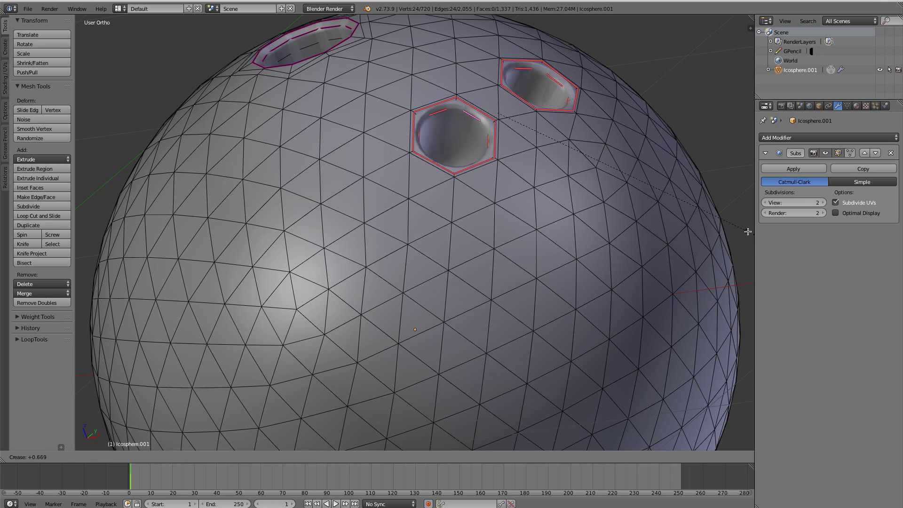
{"action": "key", "text": "Return"}
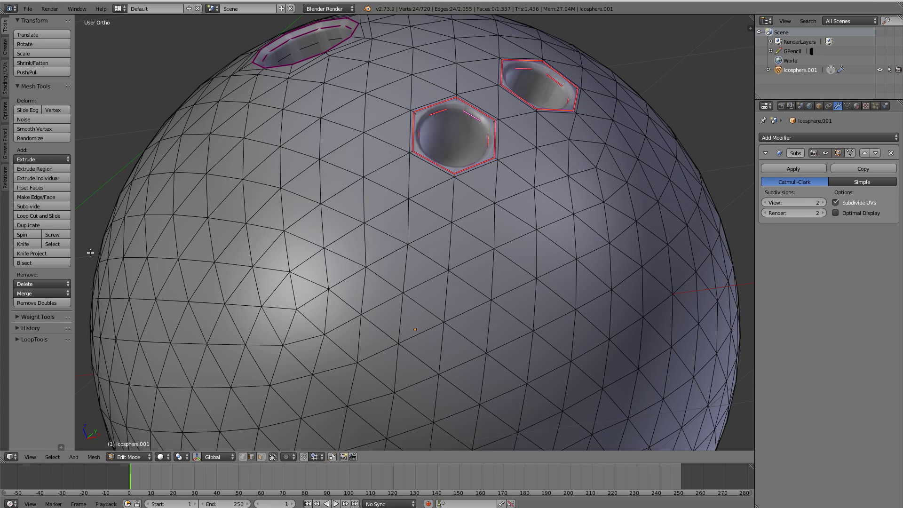
{"action": "key", "text": "Tab"}
{"action": "scroll", "coordinate": [367, 213], "scroll_direction": "down", "scroll_amount": 5}
{"action": "scroll", "coordinate": [410, 278], "scroll_direction": "down", "scroll_amount": 5}
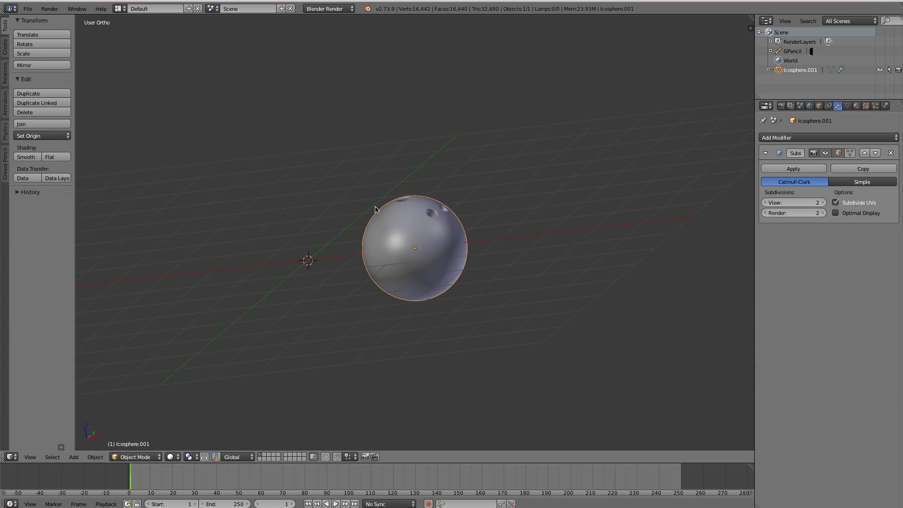